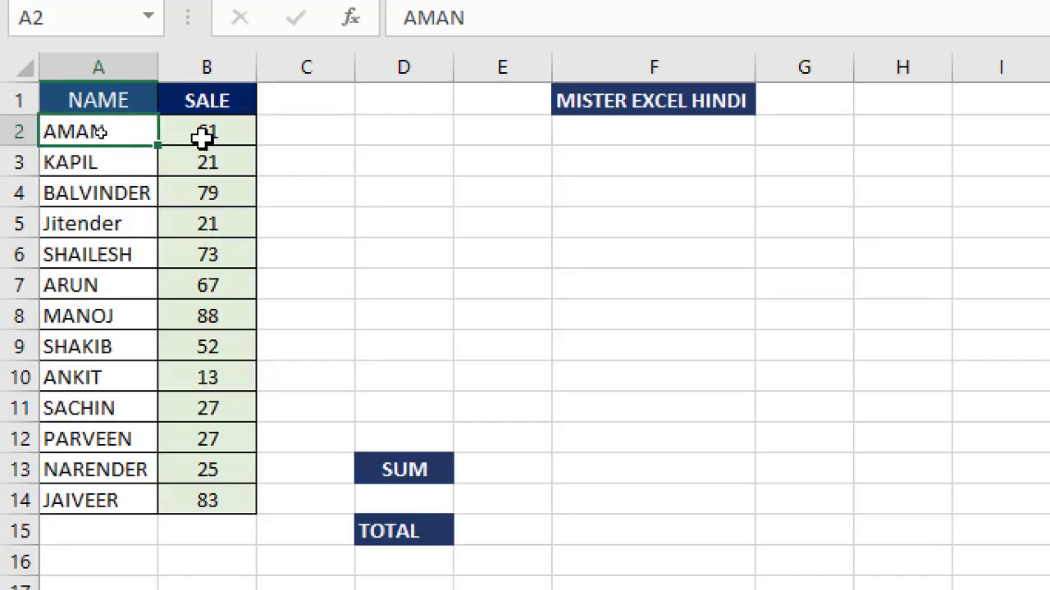
# Highlight the SALE values in column B and locate the cell beside SUM
pyautogui.moveTo(229, 131); pyautogui.dragTo(207, 529)
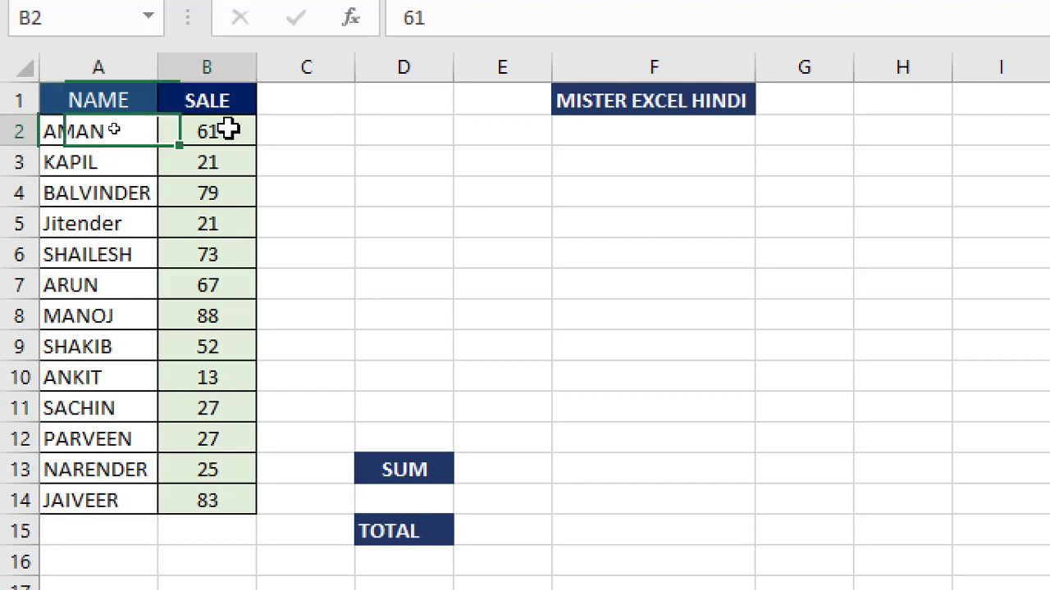
pyautogui.press('Left')
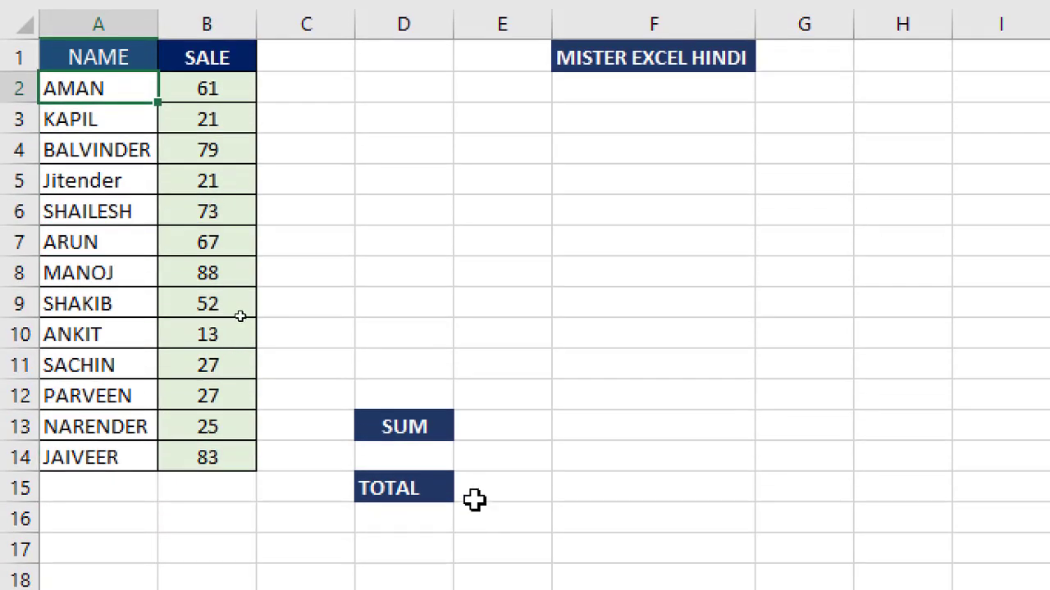
pyautogui.click(519, 417)
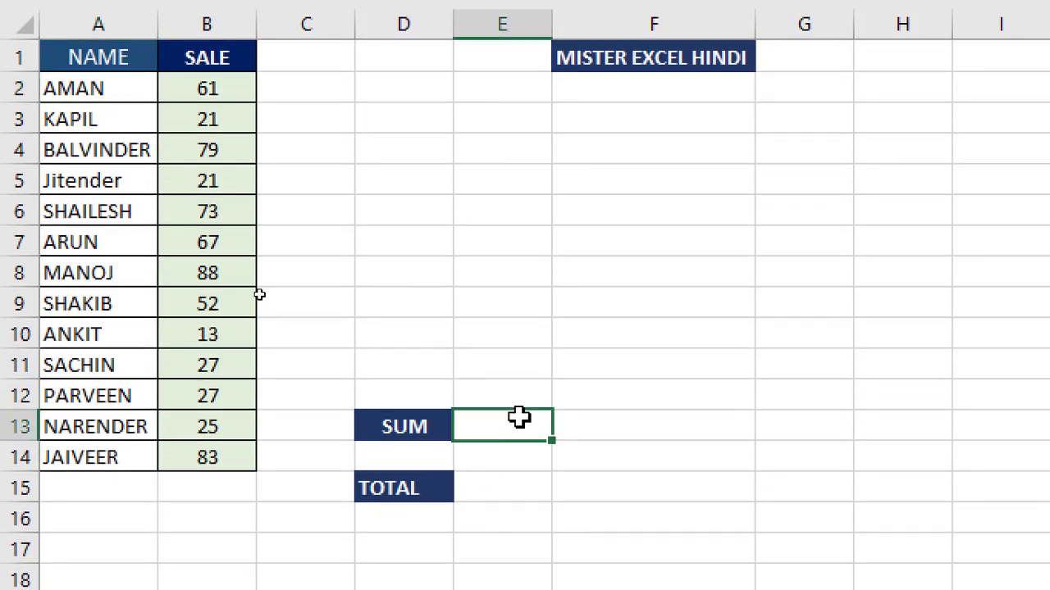
pyautogui.click(210, 89)
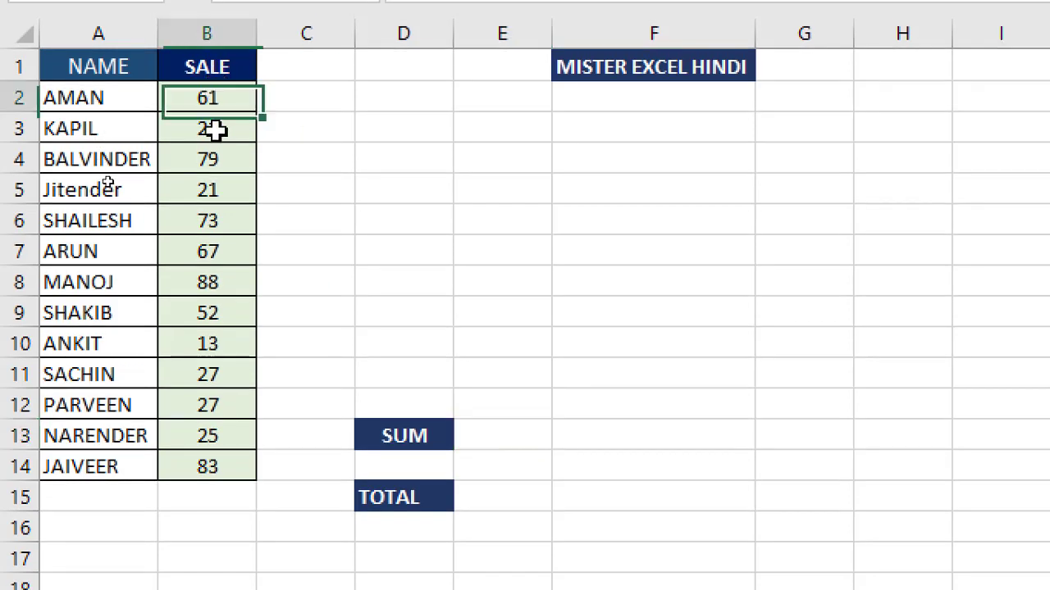
pyautogui.moveTo(215, 129); pyautogui.dragTo(204, 465)
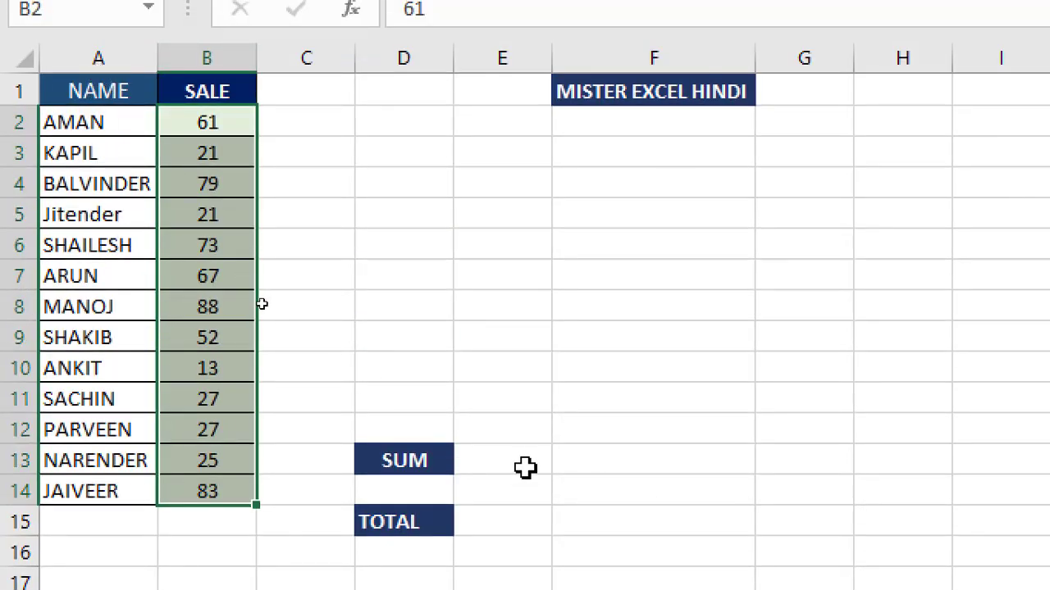
pyautogui.click(525, 466)
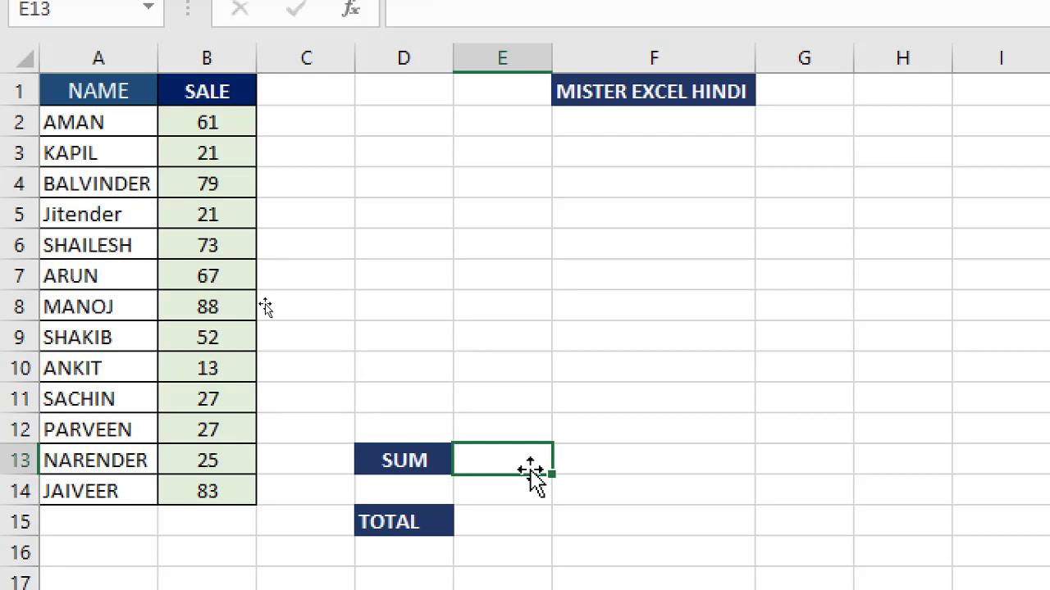
# Enter =SUM(B2:B14) in E13 to total the SALE values as 637
pyautogui.write('=')
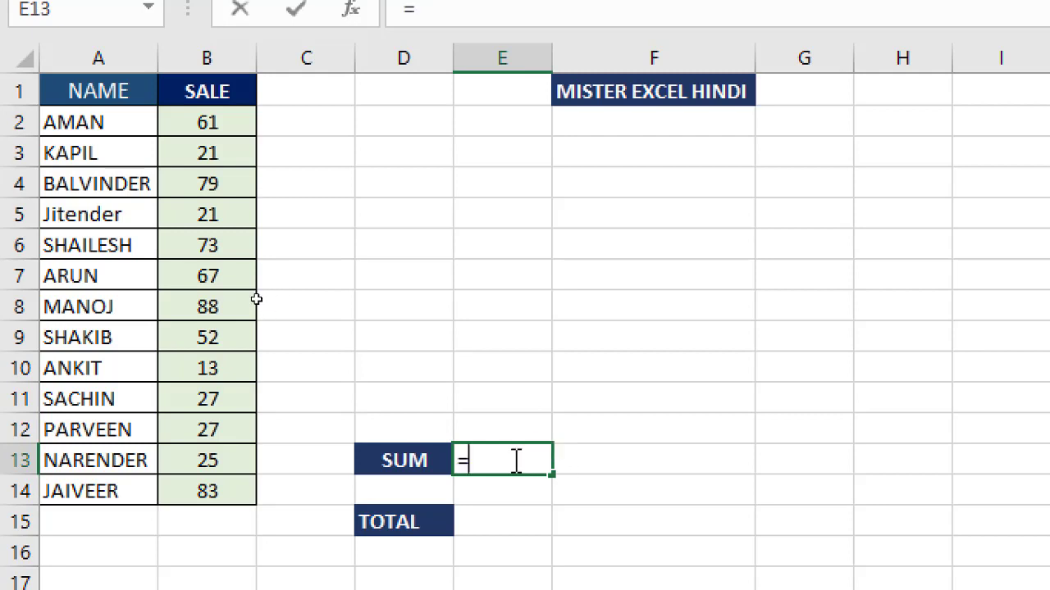
pyautogui.write('sum')
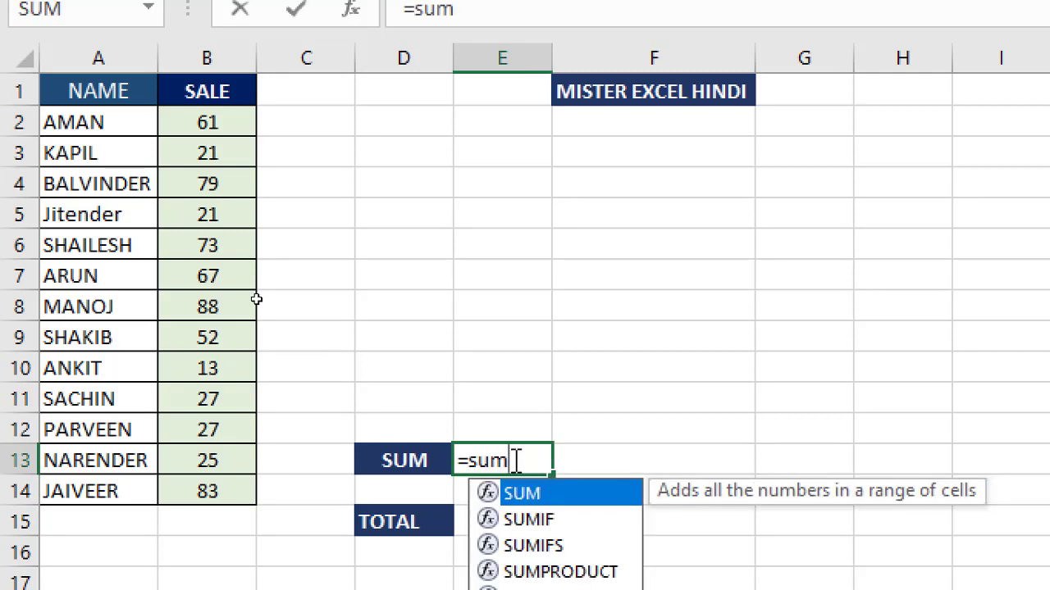
pyautogui.press('Tab')
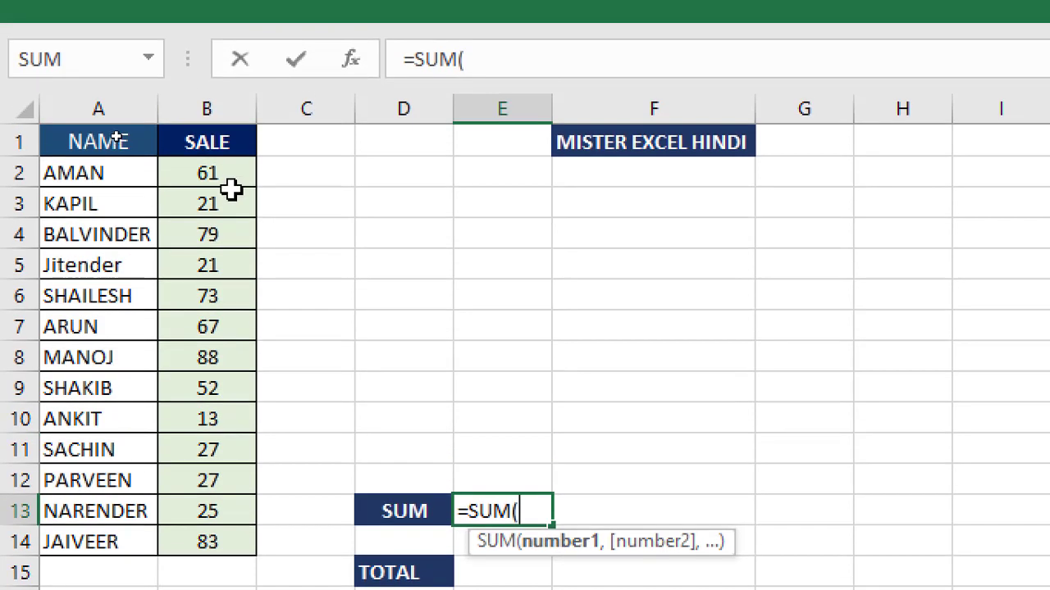
pyautogui.moveTo(234, 176); pyautogui.dragTo(238, 517)
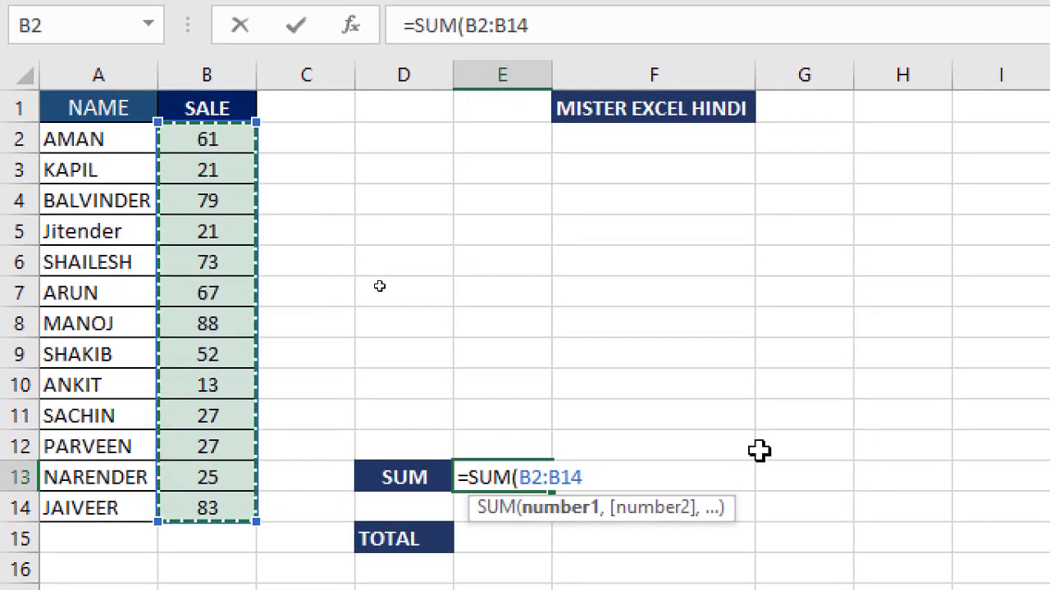
pyautogui.press('Return')
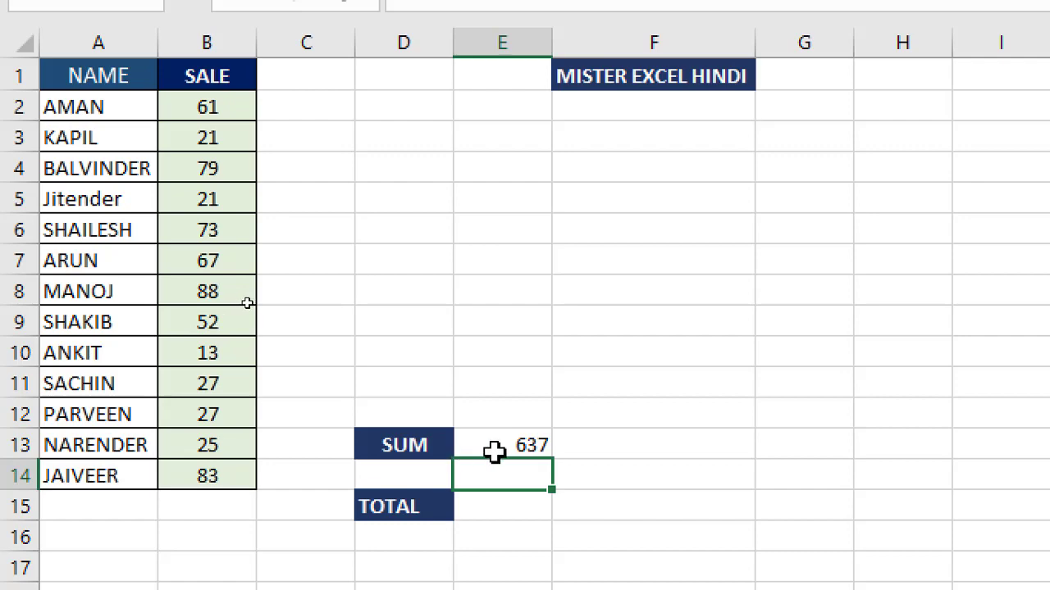
pyautogui.click(492, 443)
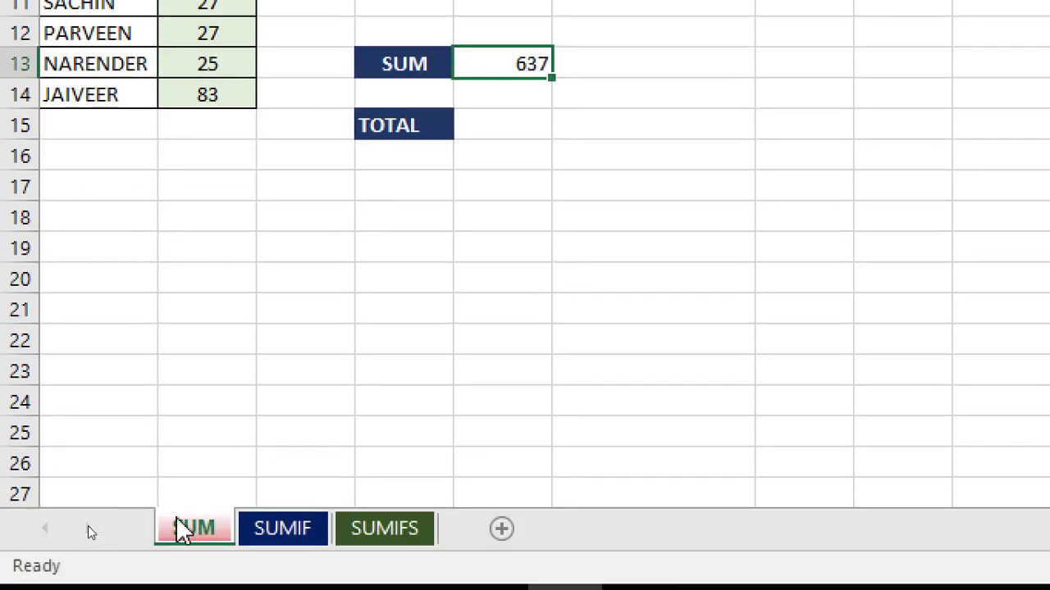
# Switch to the SUMIF sheet with the AMAN criterion and empty TOTAL cell
pyautogui.click(260, 525)
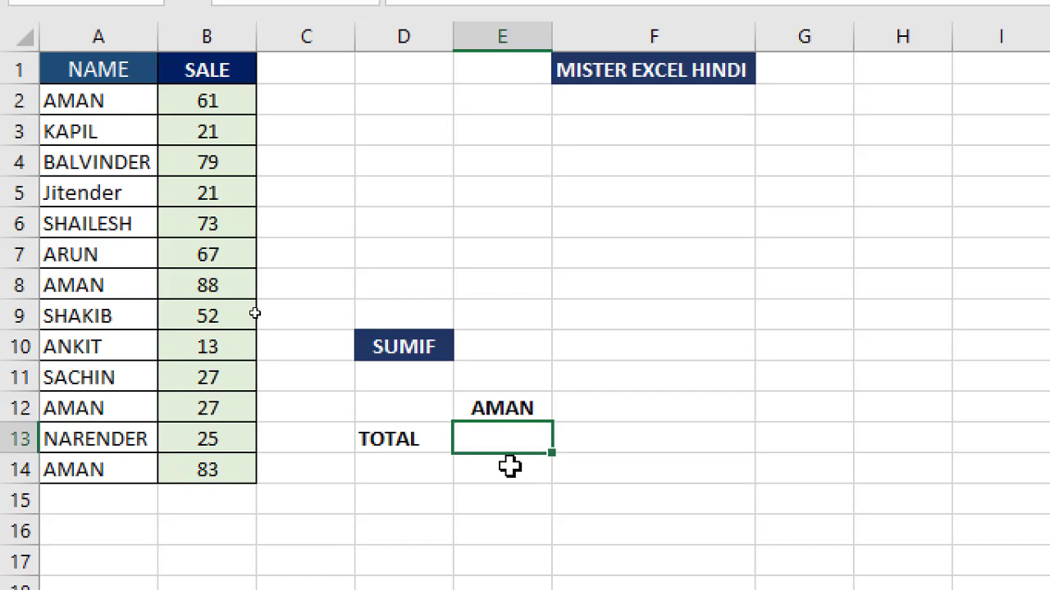
pyautogui.click(510, 406)
pyautogui.click(510, 441)
pyautogui.click(444, 438)
pyautogui.click(480, 410)
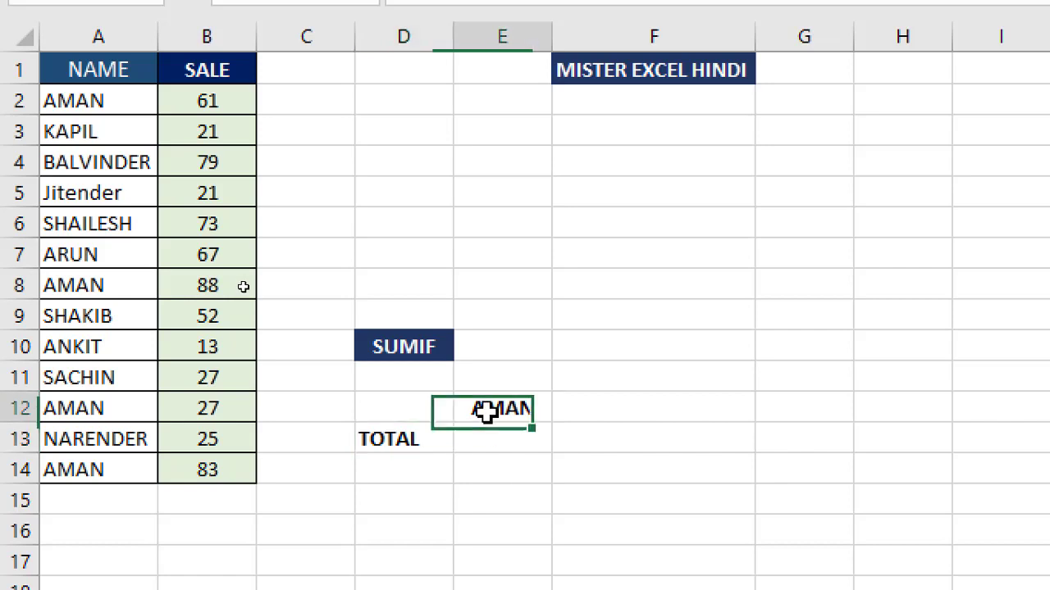
pyautogui.click(478, 443)
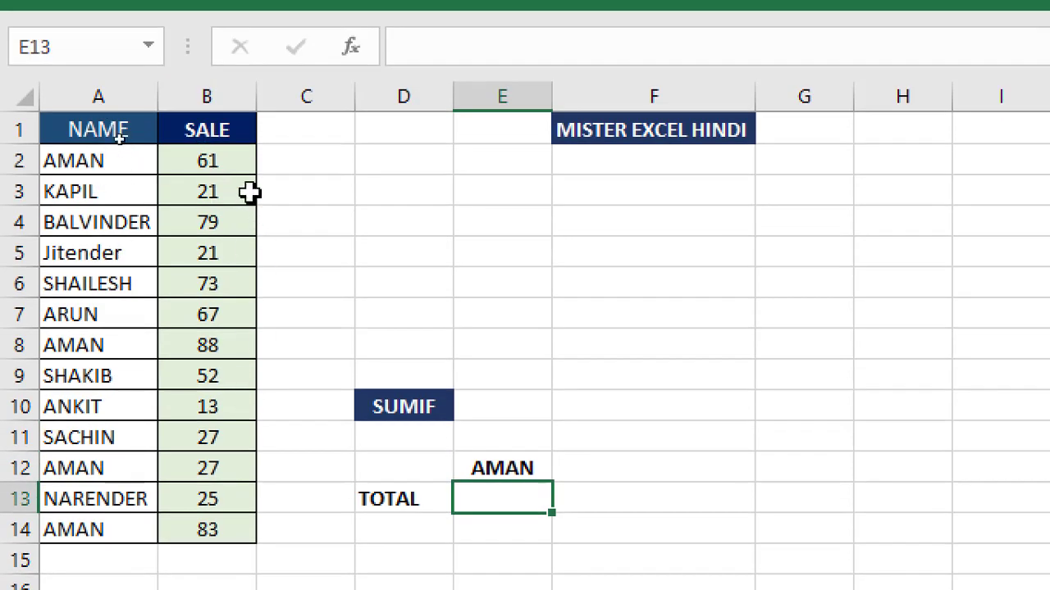
pyautogui.moveTo(230, 160)
pyautogui.mouseDown()
pyautogui.moveTo(227, 513)
pyautogui.moveTo(226, 474)
pyautogui.mouseUp()
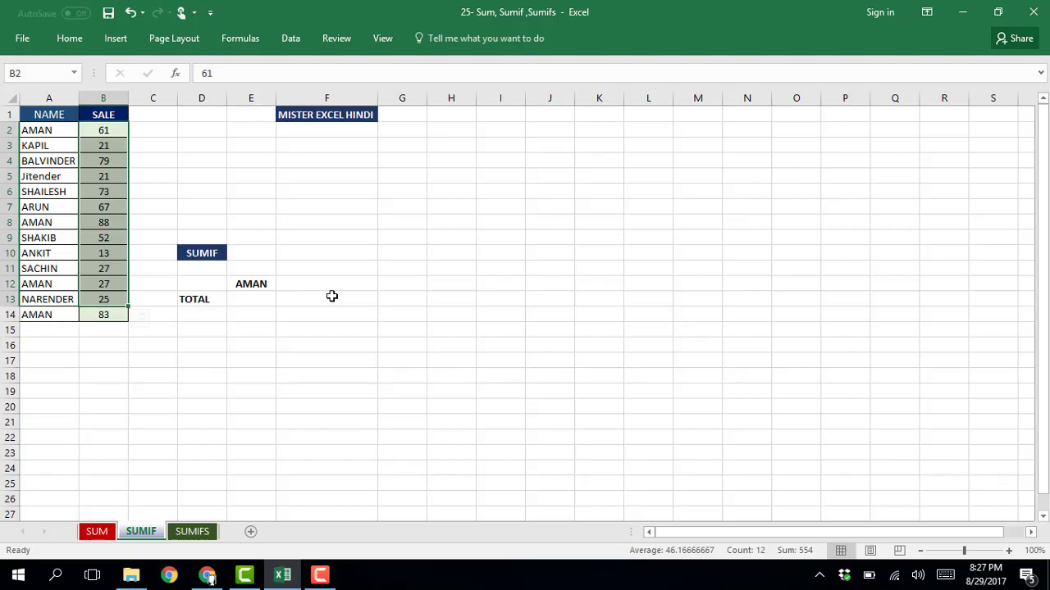
pyautogui.press('alt')
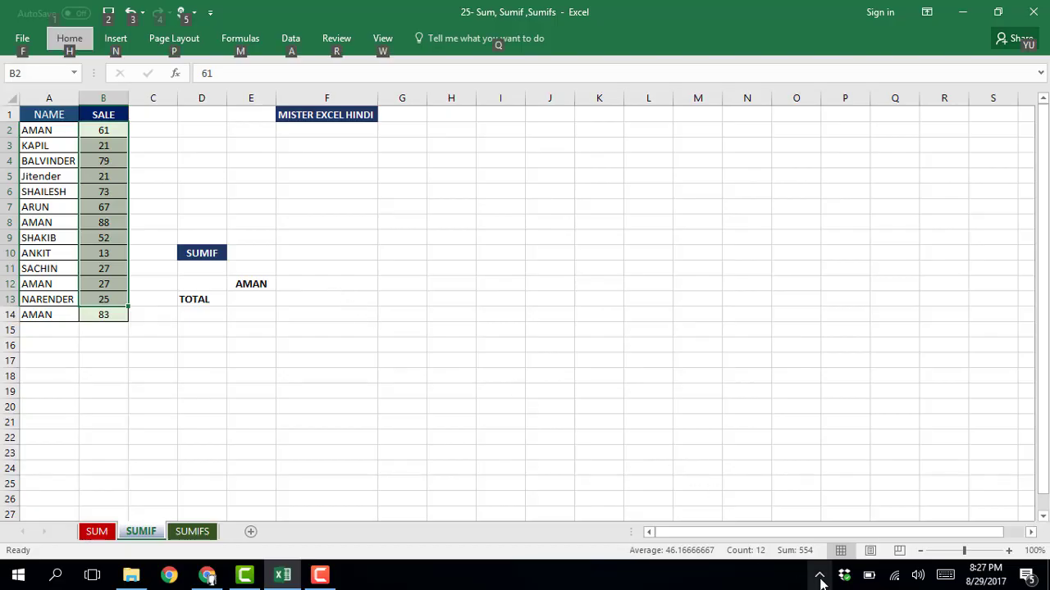
pyautogui.click(819, 576)
pyautogui.click(866, 514)
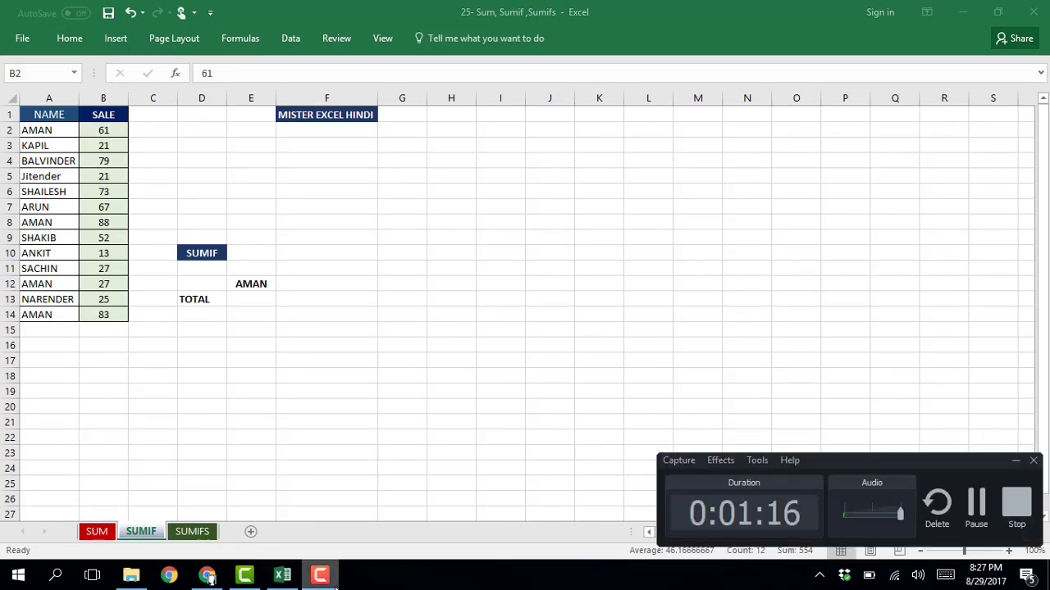
pyautogui.click(1015, 461)
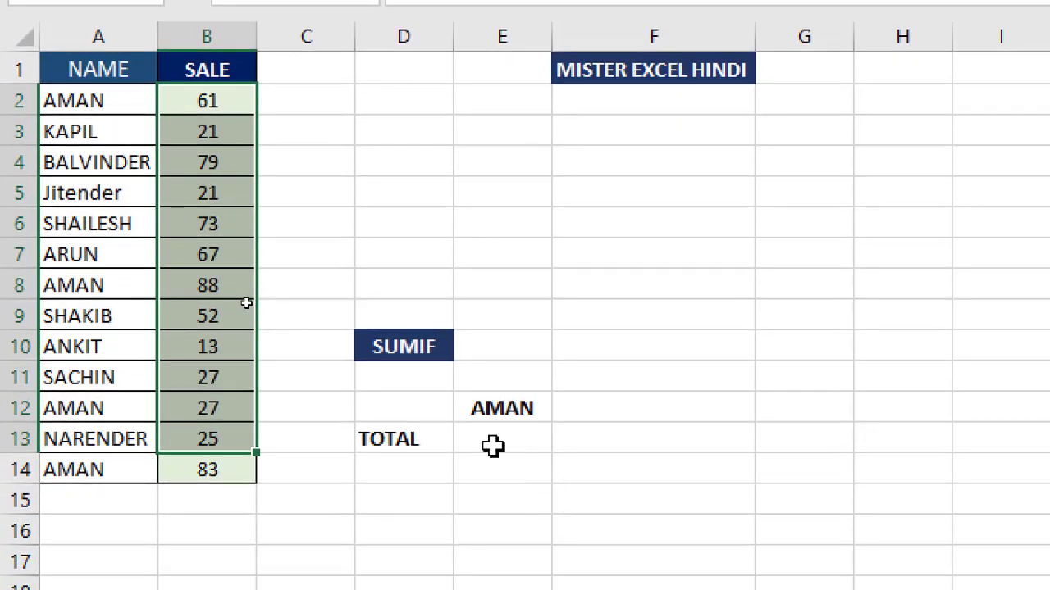
pyautogui.click(492, 489)
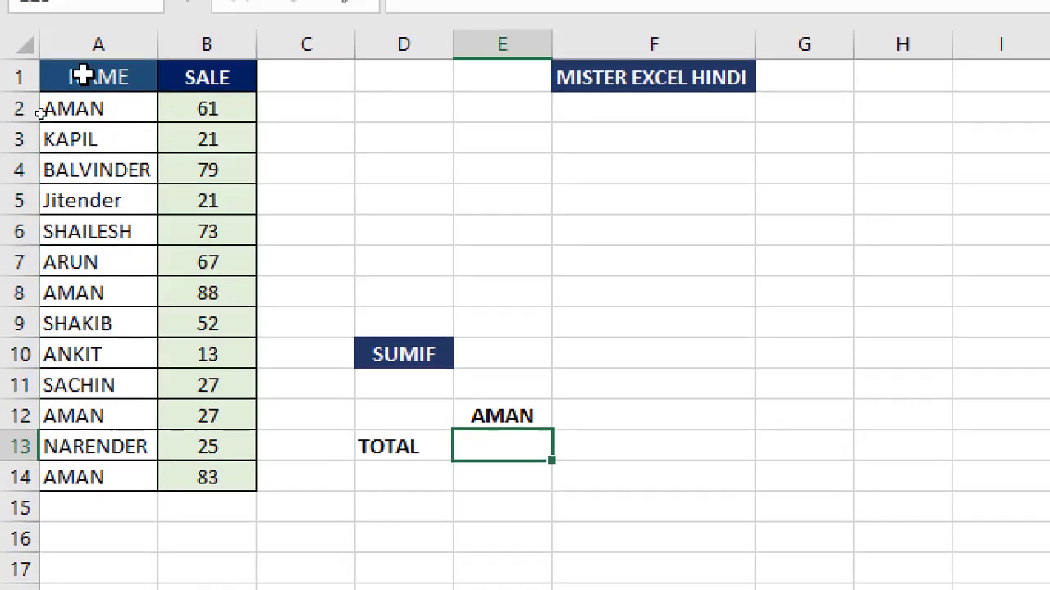
pyautogui.click(74, 98)
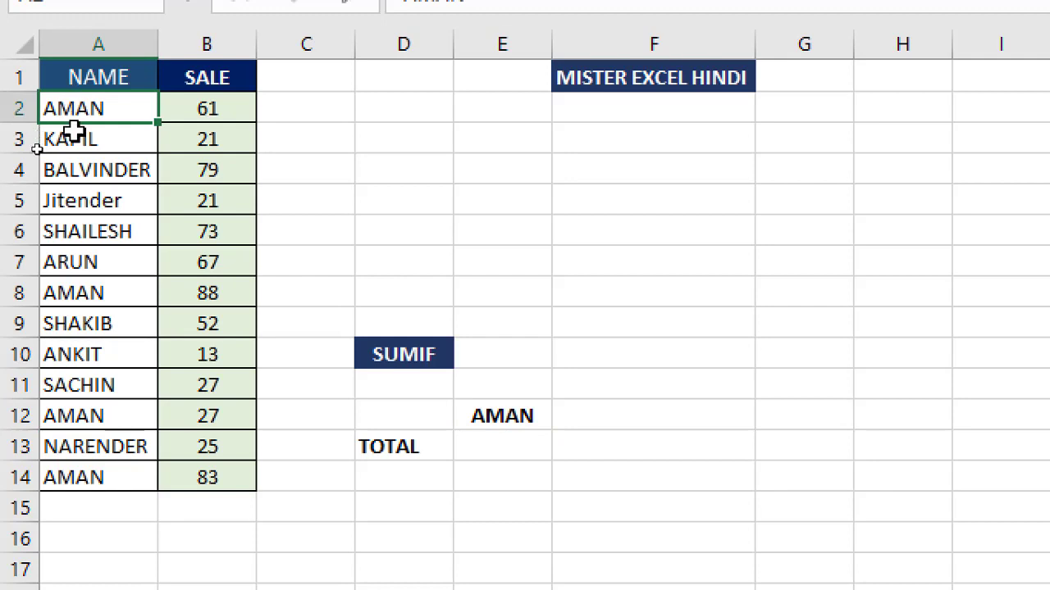
pyautogui.click(82, 293)
pyautogui.click(92, 419)
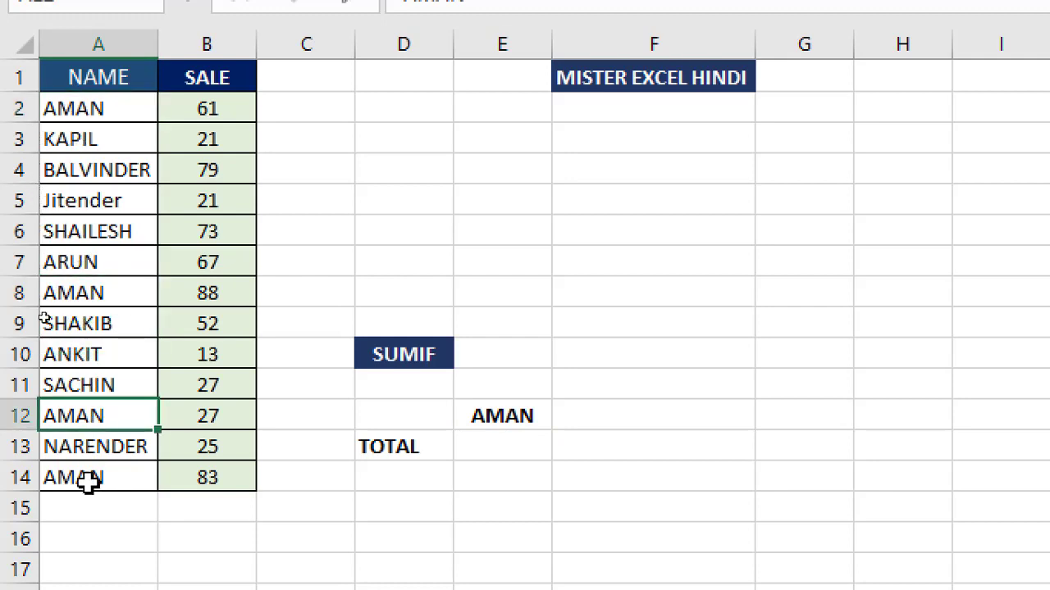
pyautogui.click(82, 479)
pyautogui.click(529, 441)
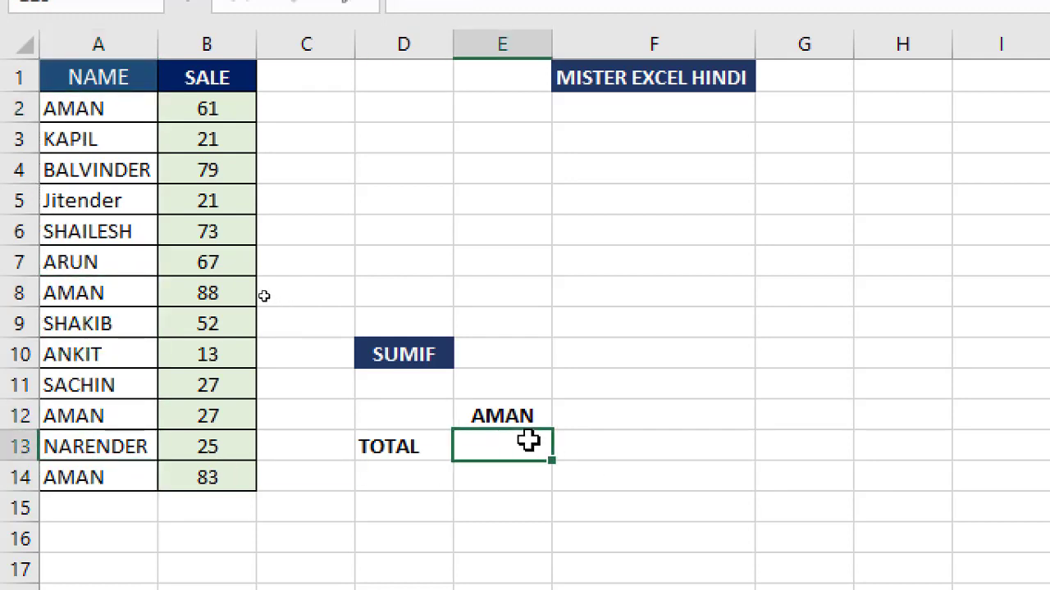
# Enter =SUMIF(A2:A14,E12,B2:B14) in E13, giving AMAN's sales total of 259
pyautogui.write('=sum')
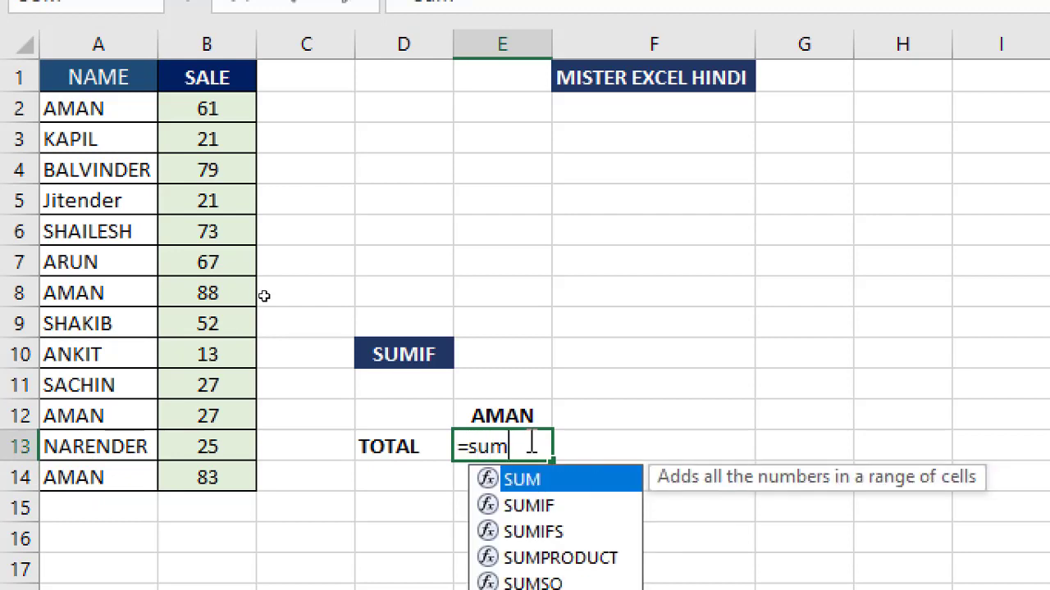
pyautogui.write('if')
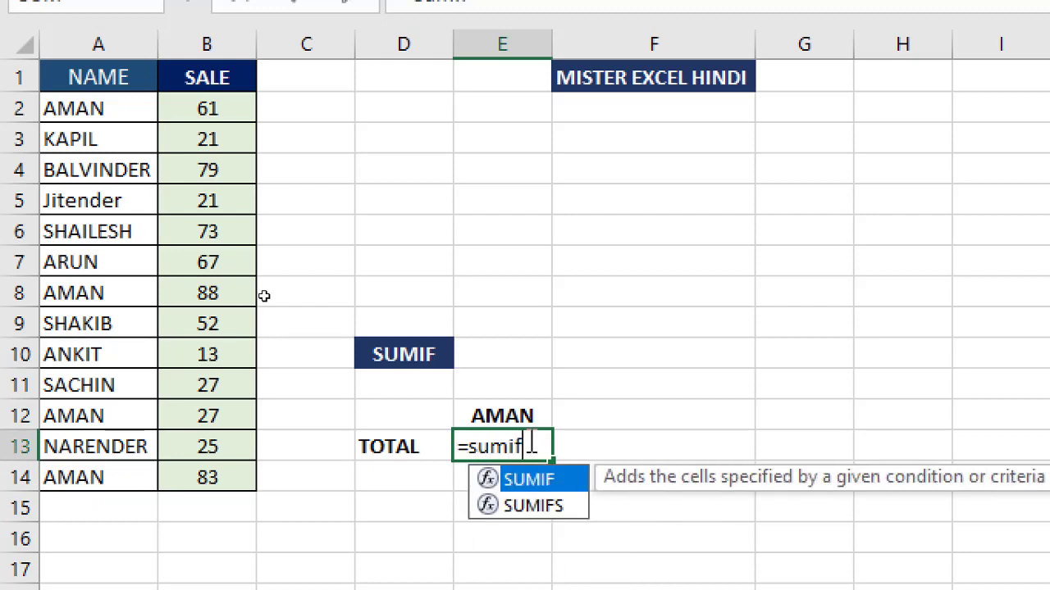
pyautogui.press('Tab')
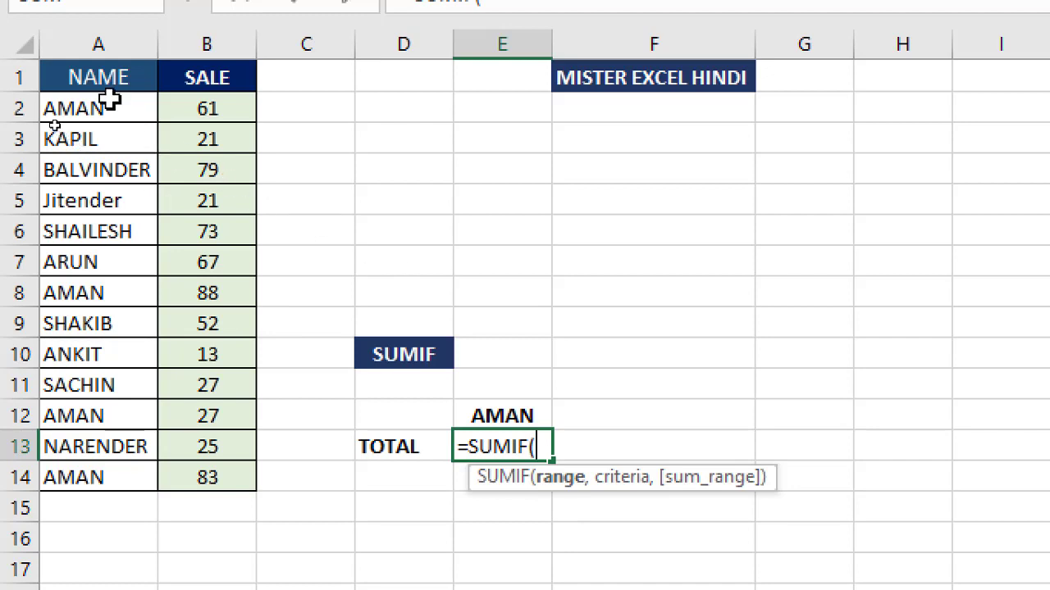
pyautogui.moveTo(108, 102)
pyautogui.mouseDown()
pyautogui.moveTo(98, 509)
pyautogui.moveTo(107, 476)
pyautogui.mouseUp()
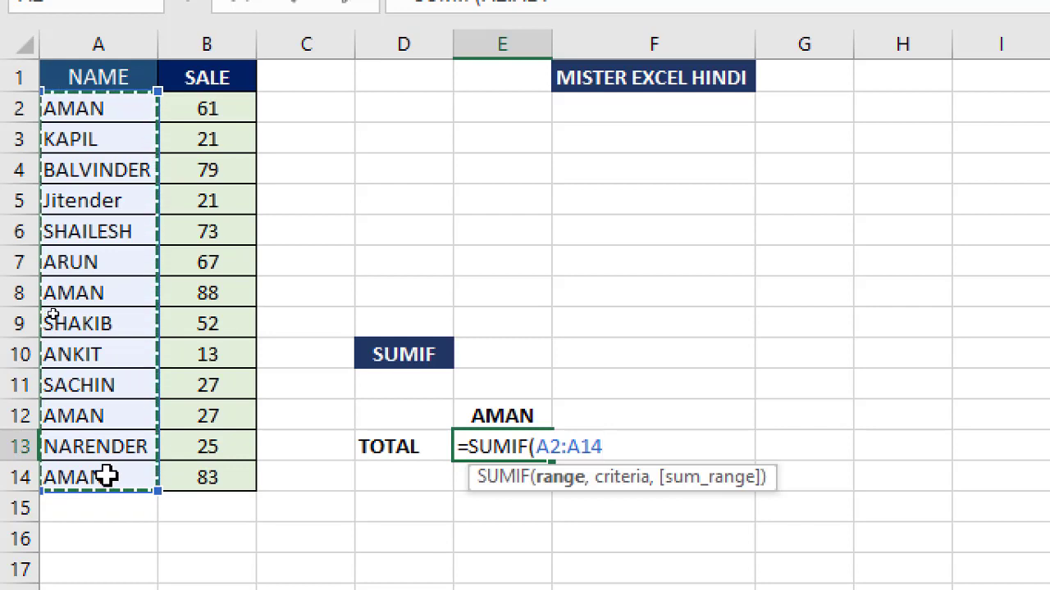
pyautogui.write(',')
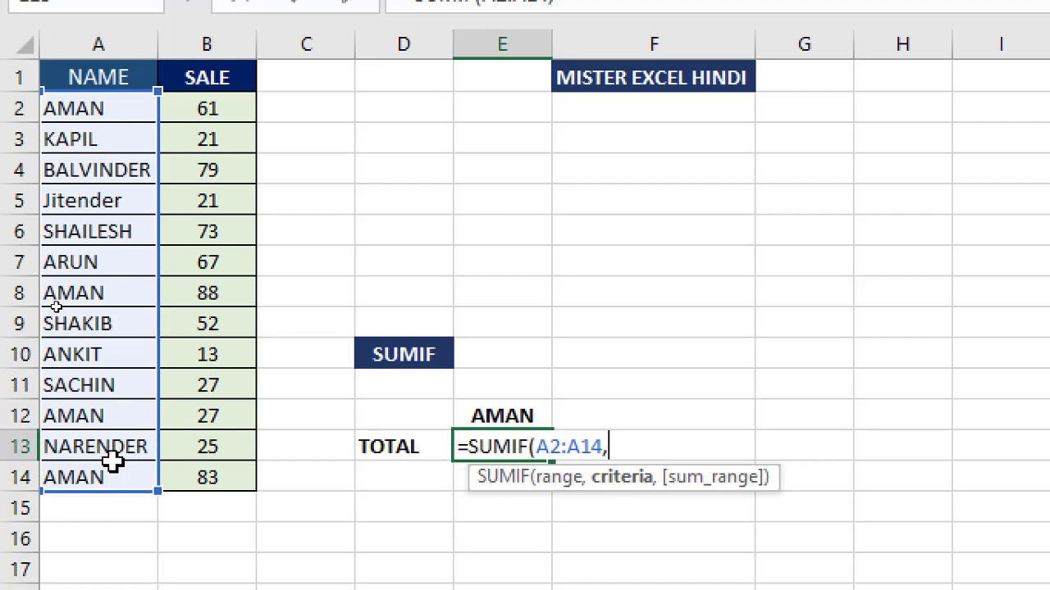
pyautogui.click(504, 418)
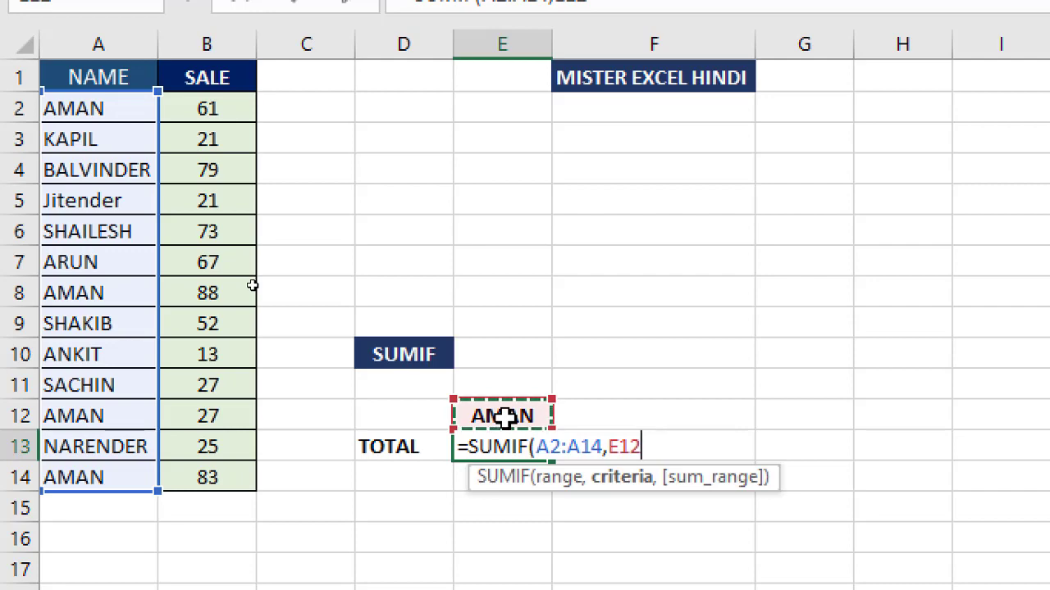
pyautogui.write(',')
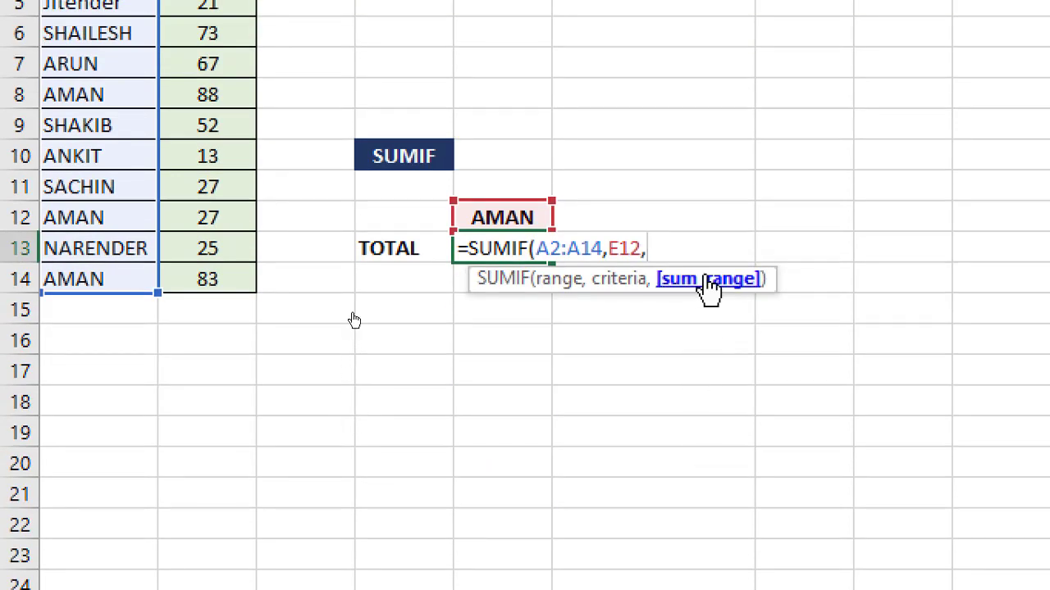
pyautogui.moveTo(232, 76); pyautogui.dragTo(198, 443)
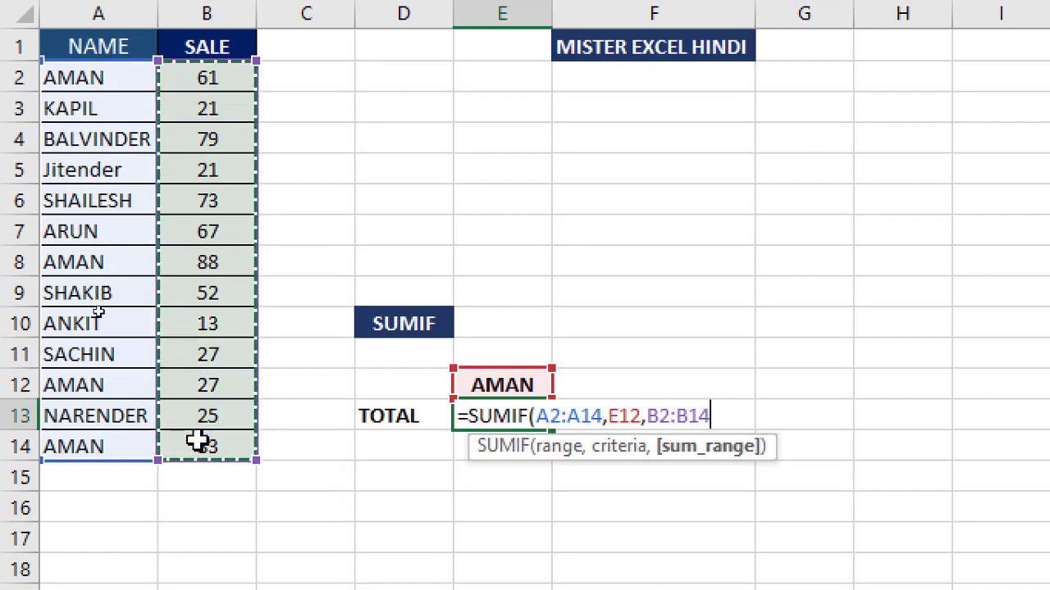
pyautogui.press('Return')
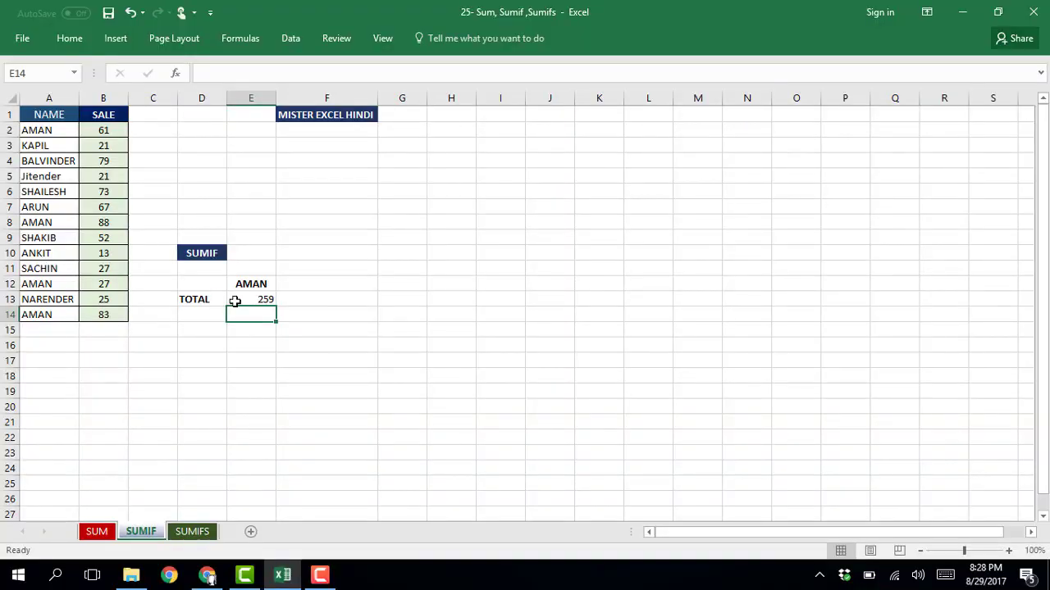
pyautogui.click(234, 301)
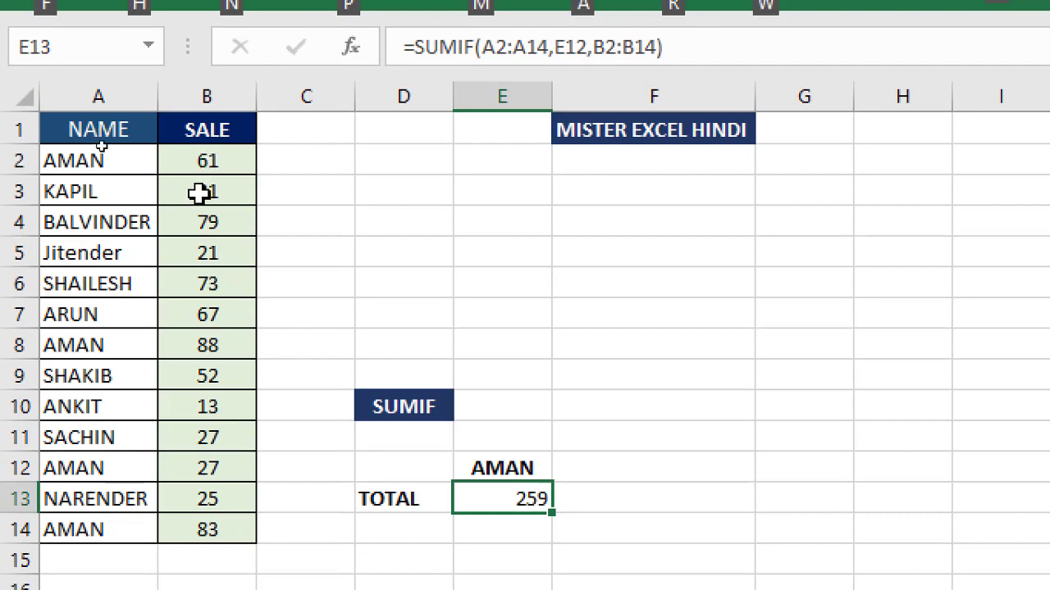
# Multi-select AMAN's sales 61, 88, 27 and 83 in B2, B8, B12 and B14
pyautogui.keyDown('ctrl'); pyautogui.click(206, 167); pyautogui.keyUp('ctrl')
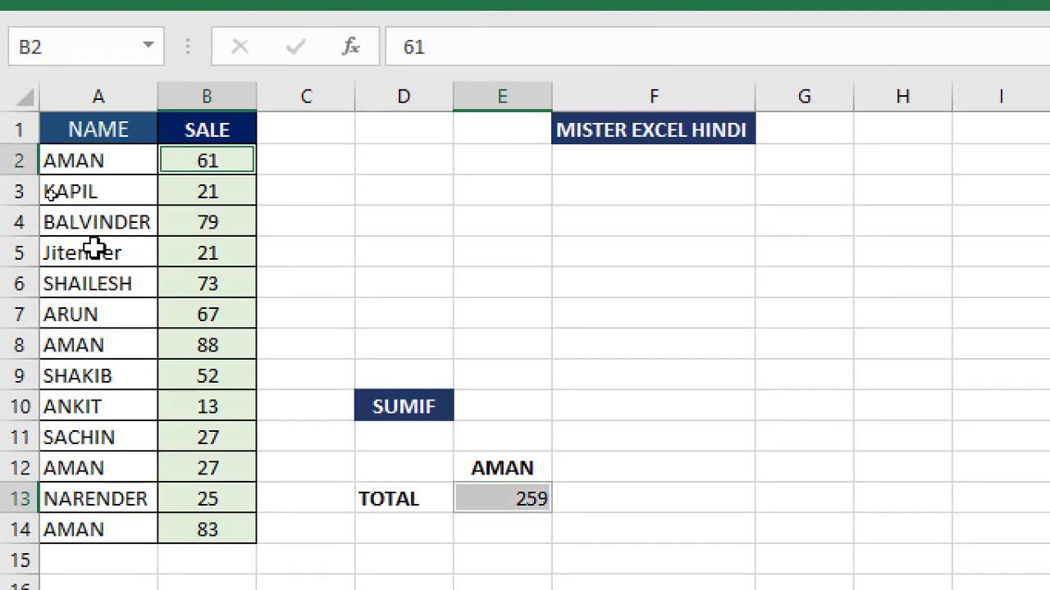
pyautogui.keyDown('ctrl'); pyautogui.click(208, 345); pyautogui.keyUp('ctrl')
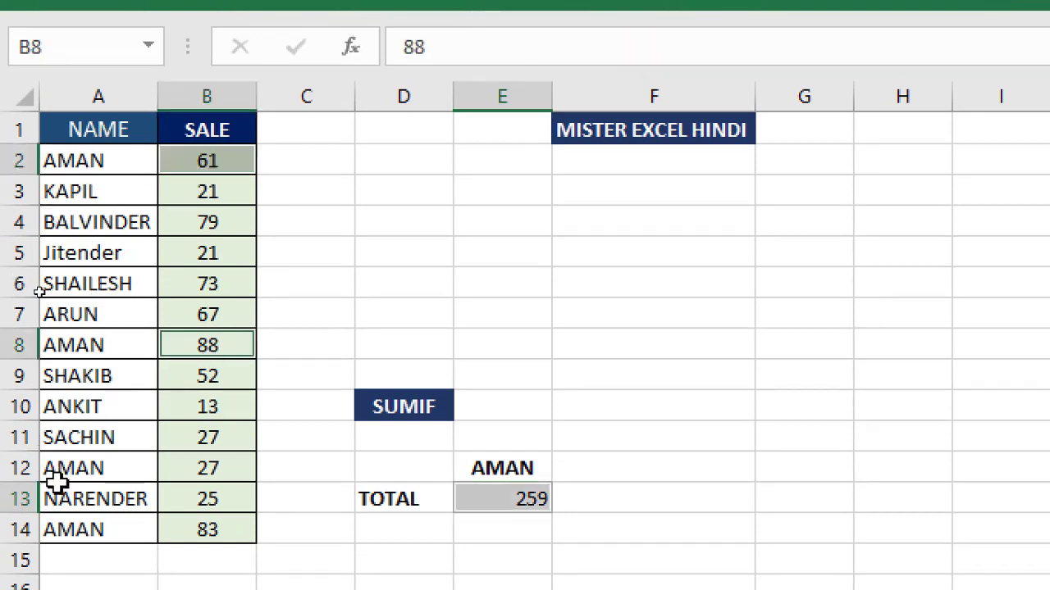
pyautogui.keyDown('ctrl'); pyautogui.click(190, 468); pyautogui.keyUp('ctrl')
pyautogui.keyDown('ctrl'); pyautogui.click(203, 526); pyautogui.keyUp('ctrl')
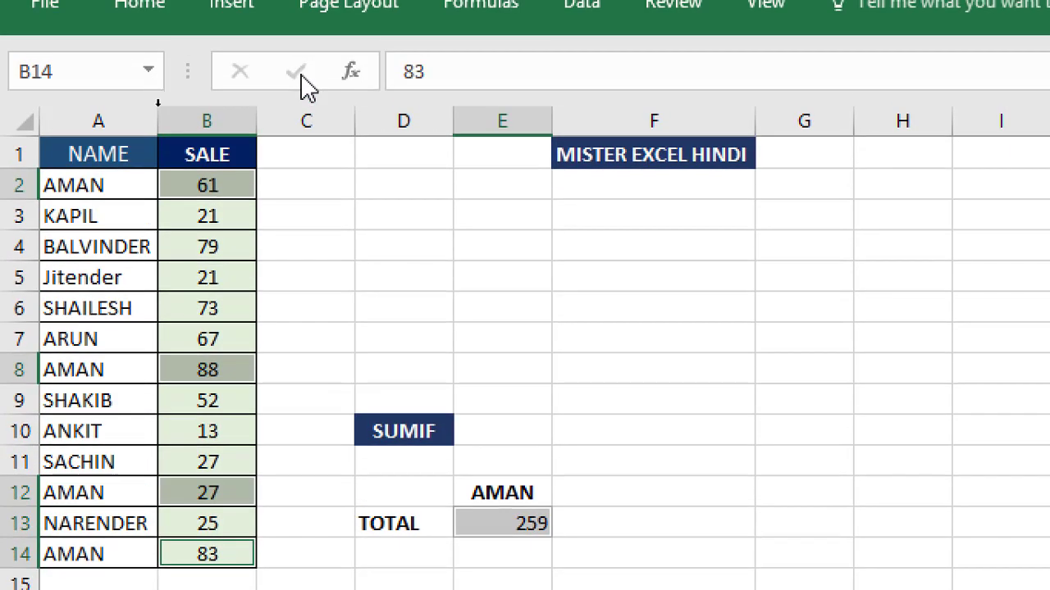
pyautogui.click(574, 307)
pyautogui.scroll(-2, 429, 304)
pyautogui.scroll(-9, 430, 303)
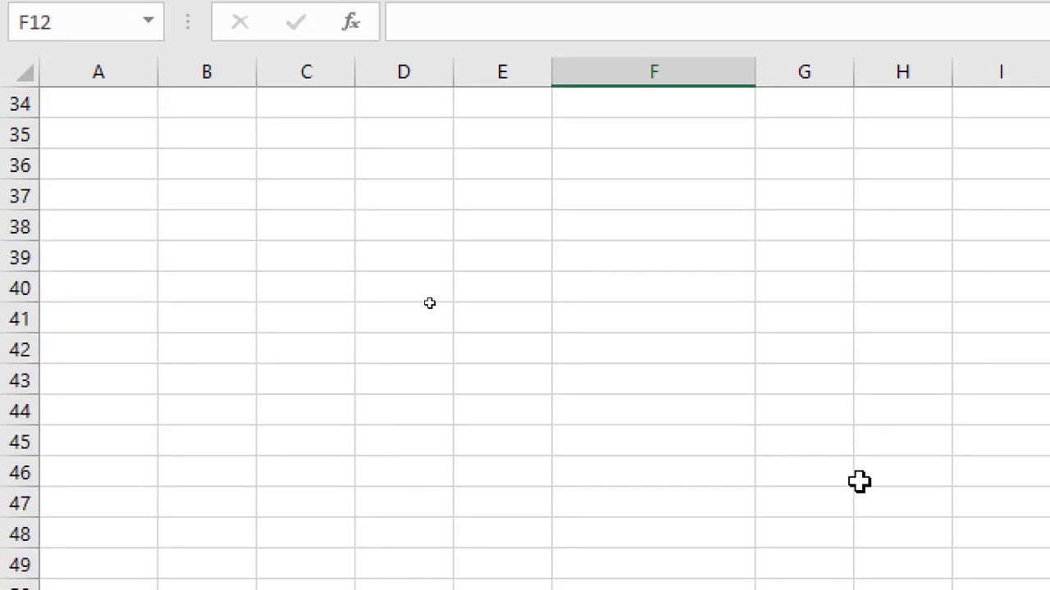
pyautogui.scroll(10, 430, 303)
pyautogui.scroll(1, 105, 158)
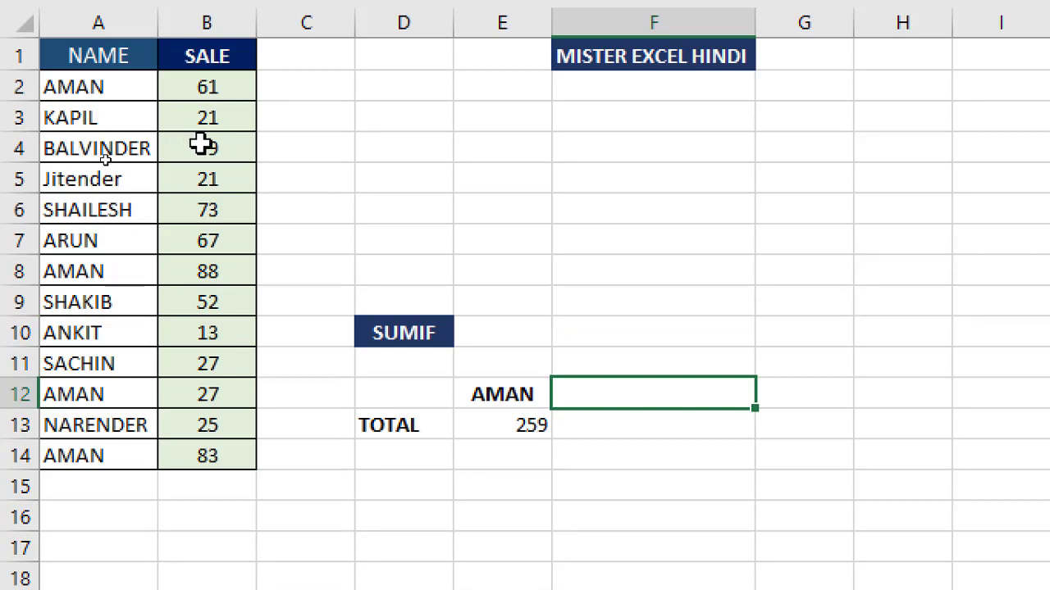
pyautogui.keyDown('ctrl'); pyautogui.click(216, 82); pyautogui.keyUp('ctrl')
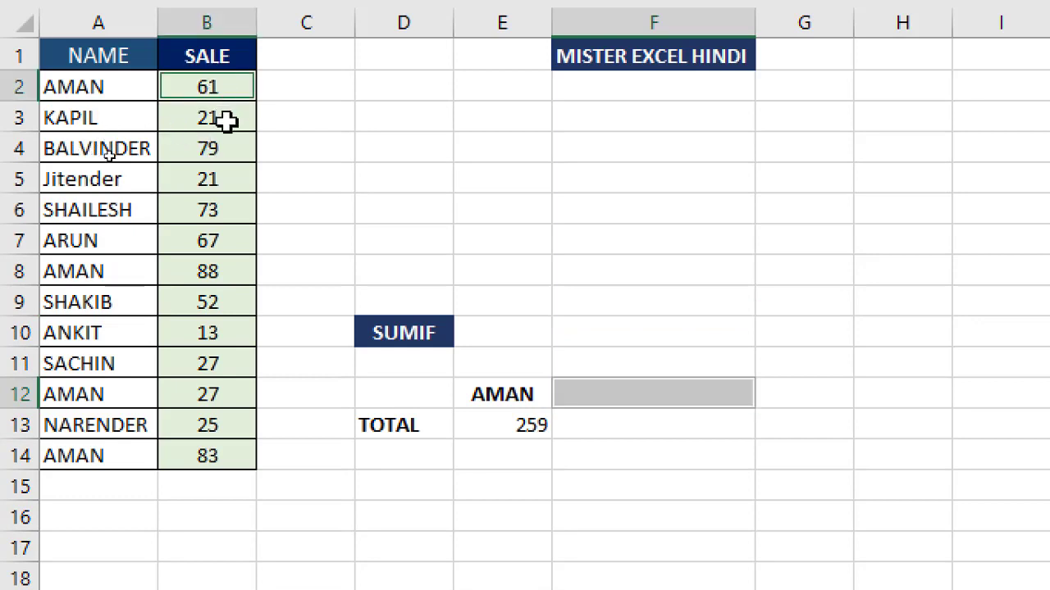
pyautogui.keyDown('ctrl'); pyautogui.click(193, 279); pyautogui.keyUp('ctrl')
pyautogui.keyDown('ctrl'); pyautogui.click(206, 394); pyautogui.keyUp('ctrl')
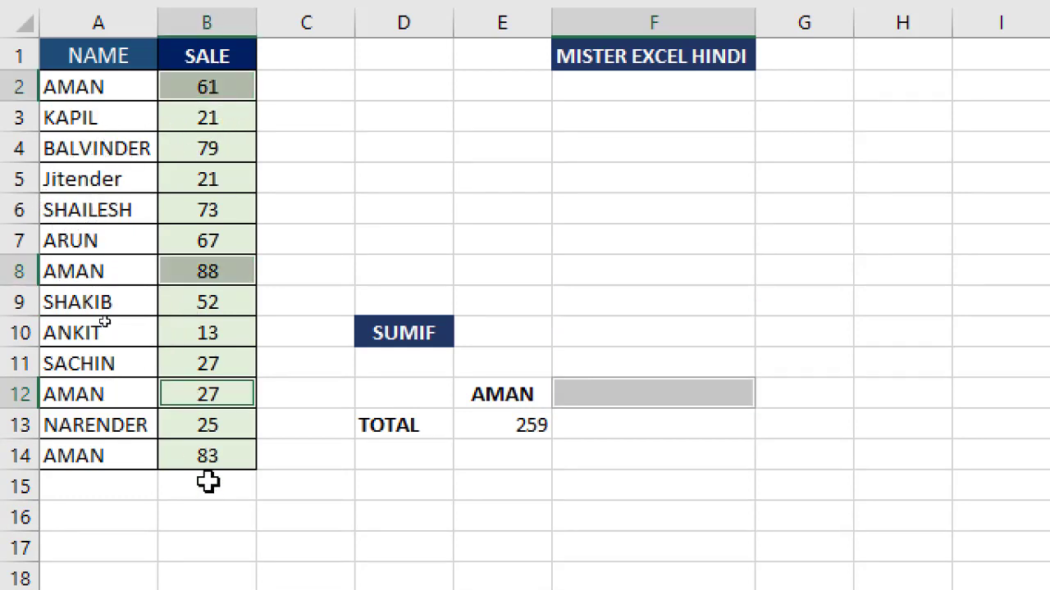
pyautogui.keyDown('ctrl'); pyautogui.click(210, 456); pyautogui.keyUp('ctrl')
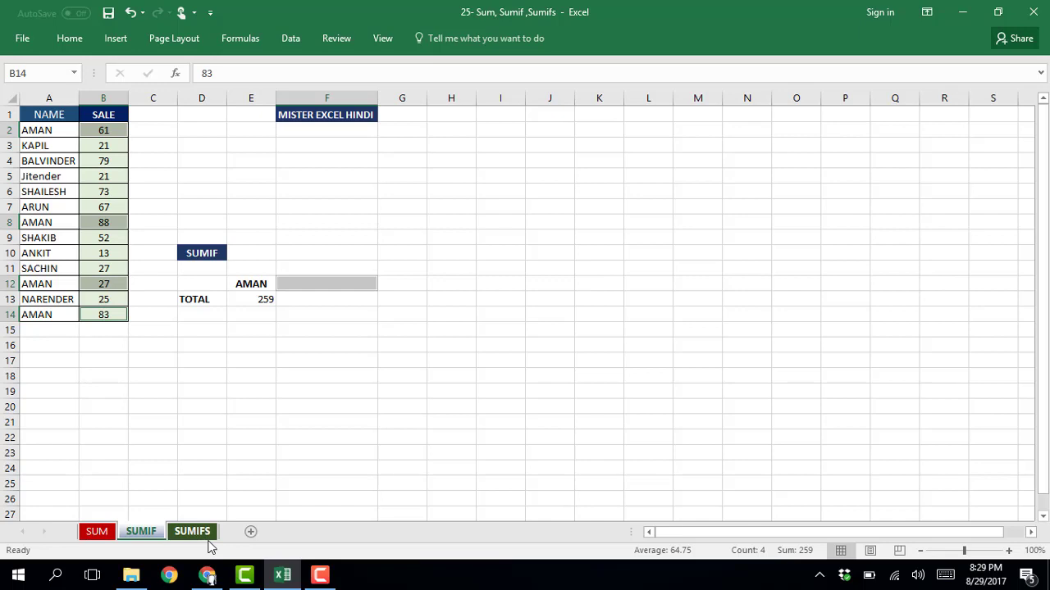
pyautogui.click(196, 533)
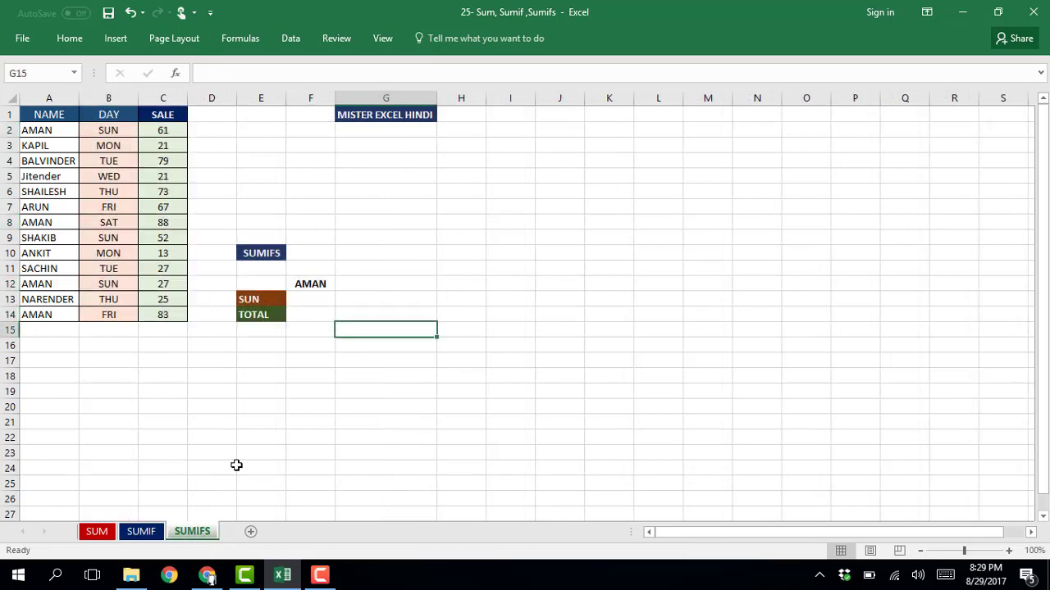
pyautogui.click(236, 462)
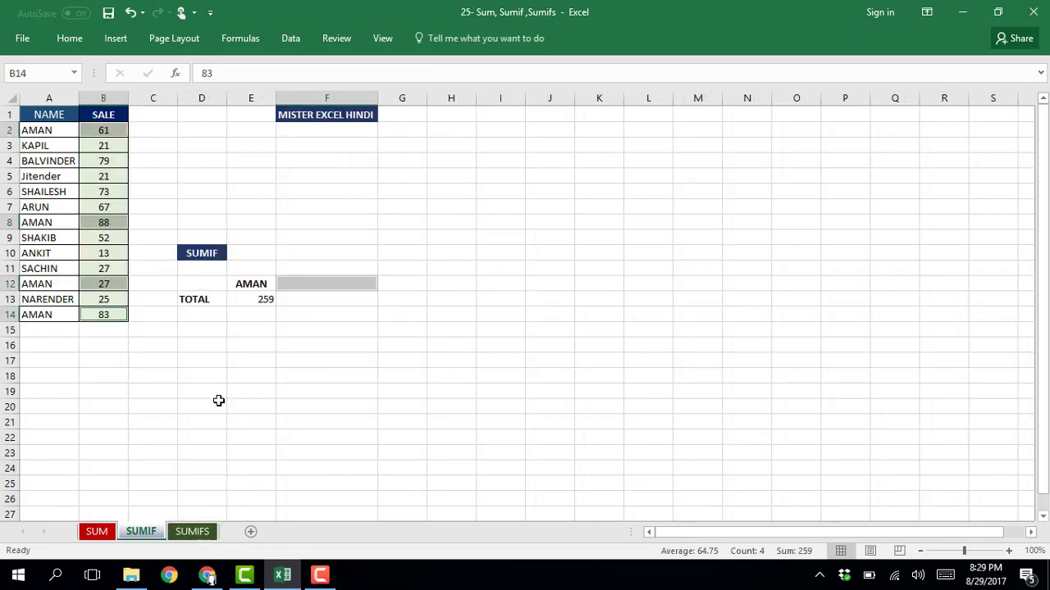
# Review the SUMIF formula in E13, then switch to the SUMIFS sheet
pyautogui.click(213, 392)
pyautogui.click(244, 295)
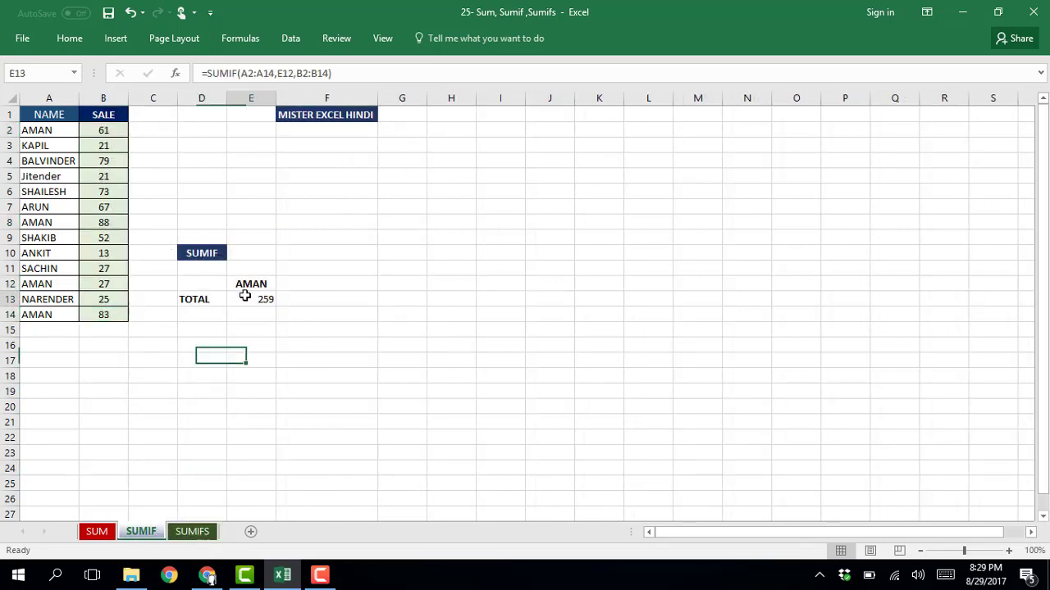
pyautogui.click(195, 529)
pyautogui.press('alt')
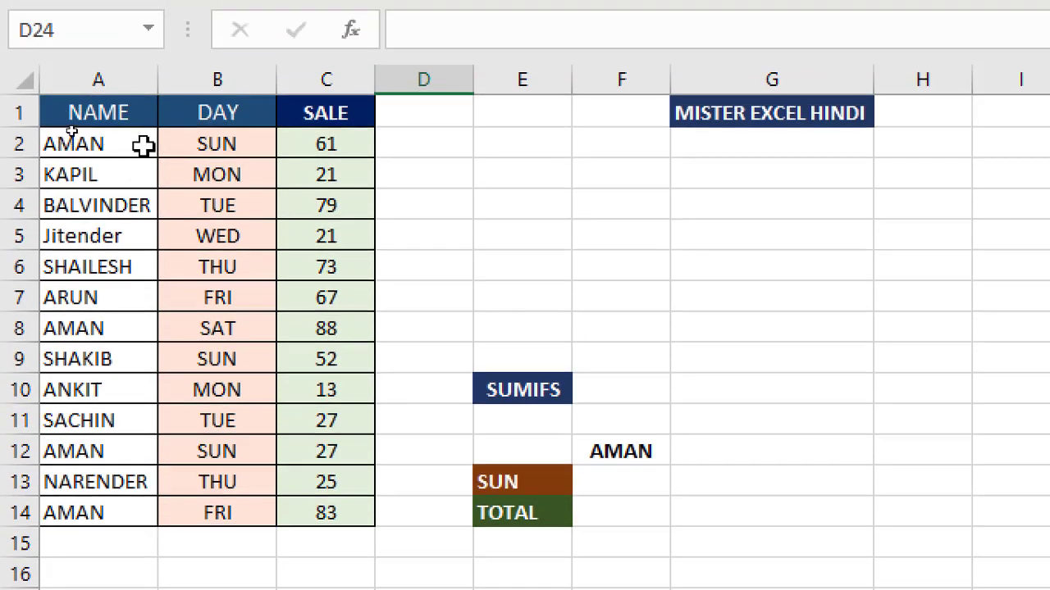
# Point out AMAN's rows 2, 8, 12 and 14 with their days SUN, SAT, SUN and FRI
pyautogui.click(71, 130)
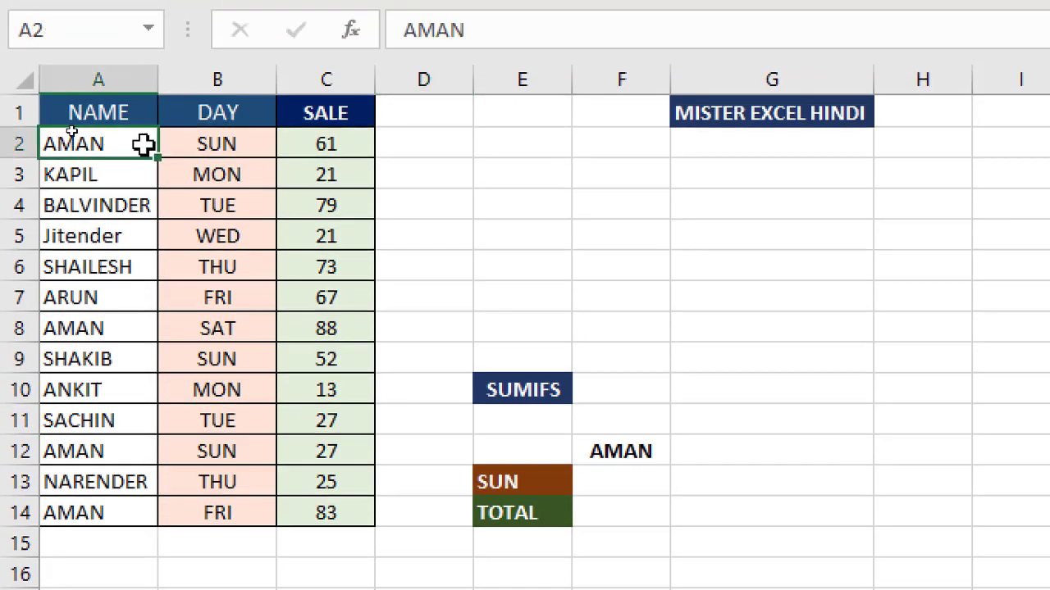
pyautogui.click(195, 145)
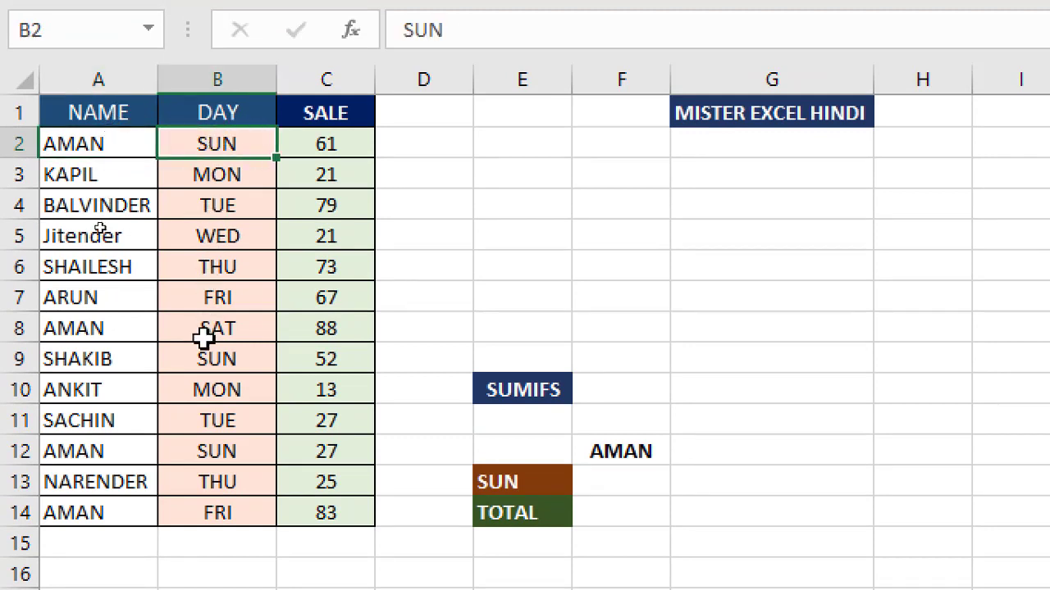
pyautogui.click(103, 329)
pyautogui.click(216, 326)
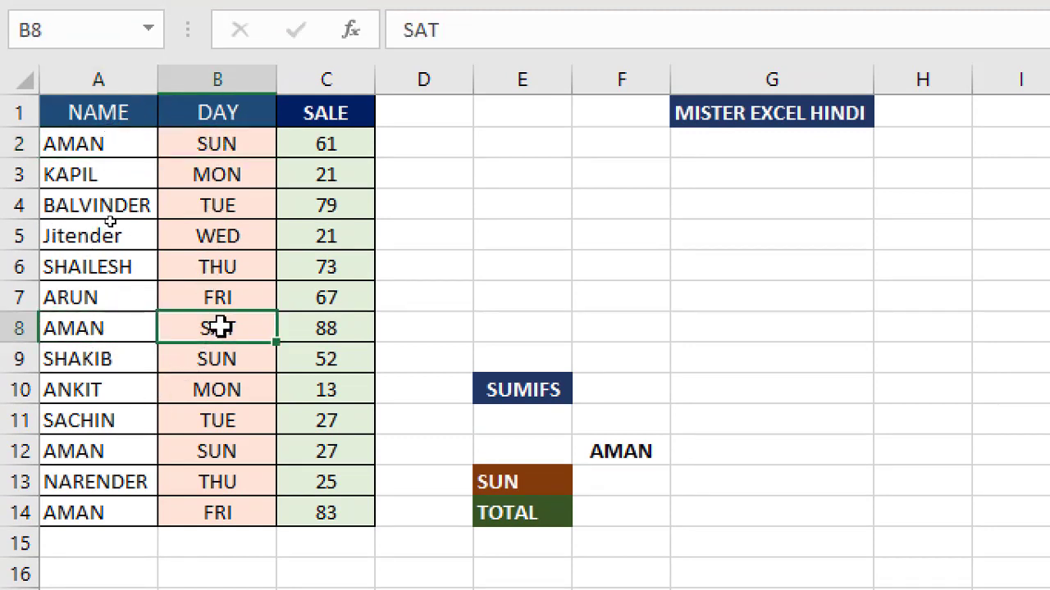
pyautogui.click(6, 328)
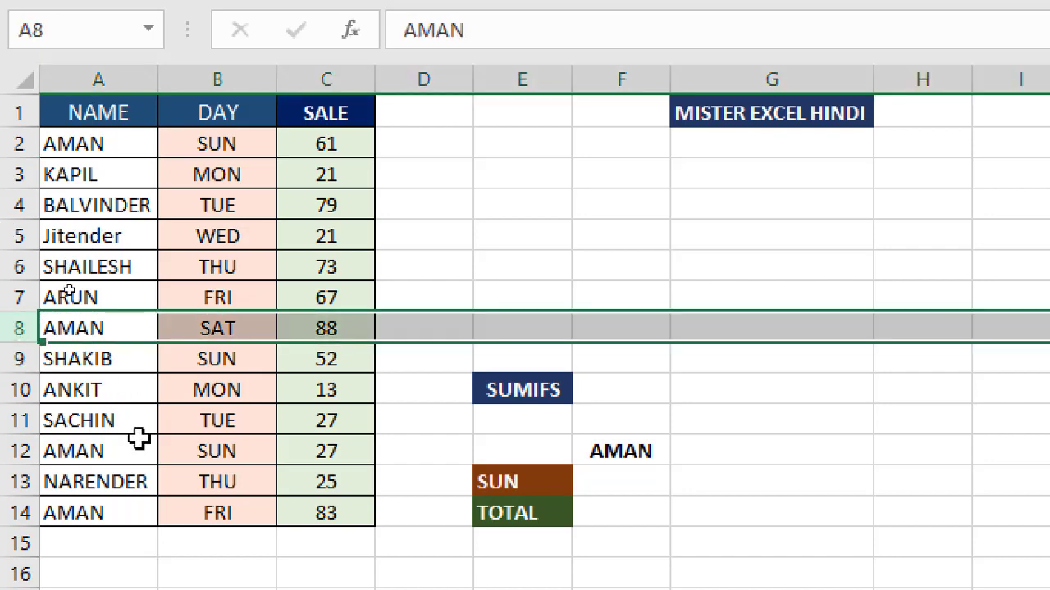
pyautogui.click(91, 455)
pyautogui.click(238, 449)
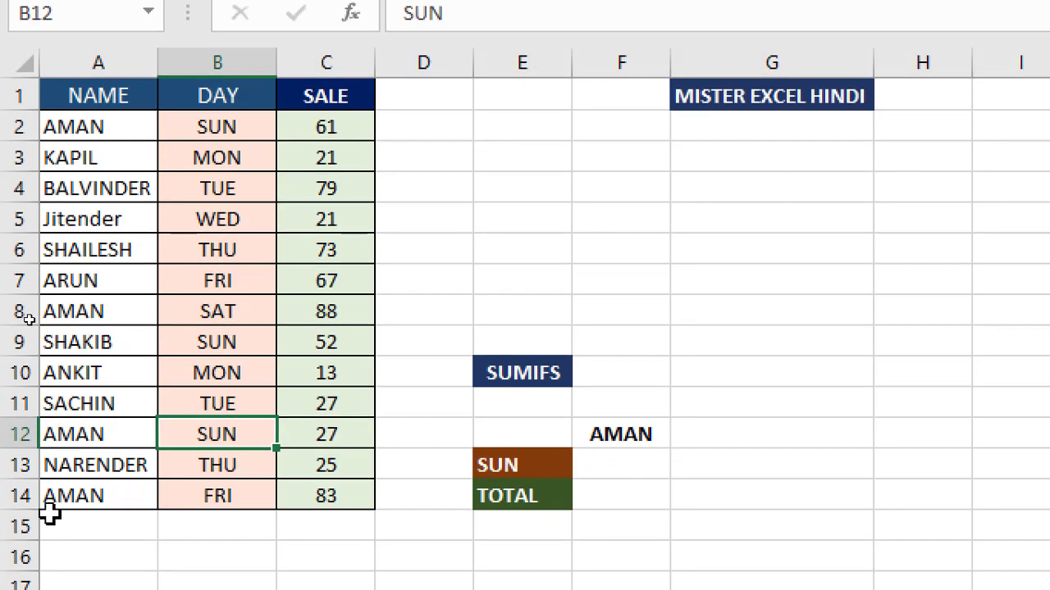
pyautogui.click(58, 505)
pyautogui.click(251, 504)
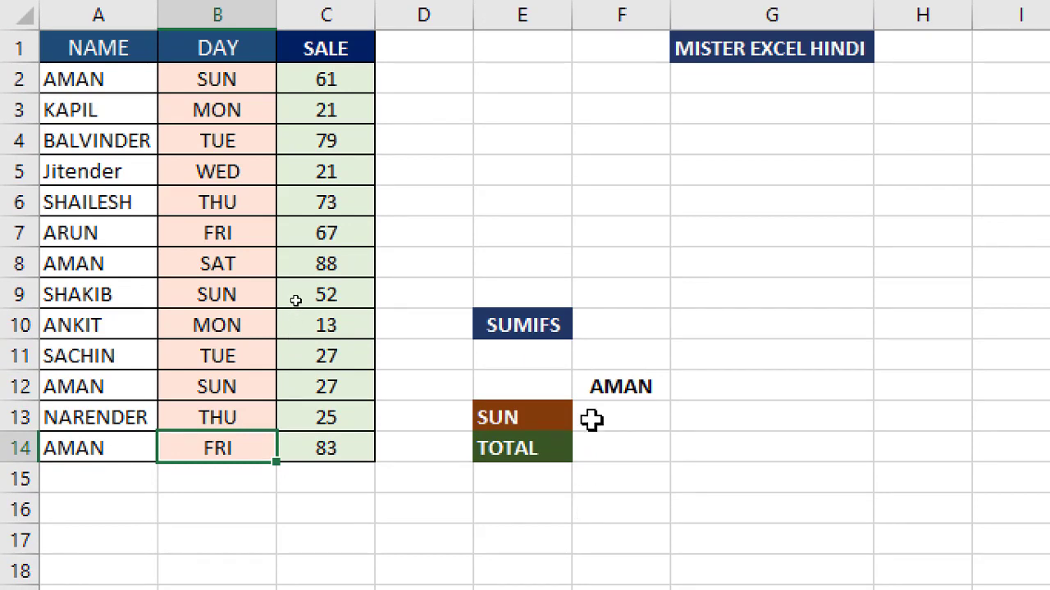
# Build =SUMIFS(C2:C14,A2:A14,F12,B2:B14,E13) in F14 with AMAN and SUN as criteria
pyautogui.click(611, 452)
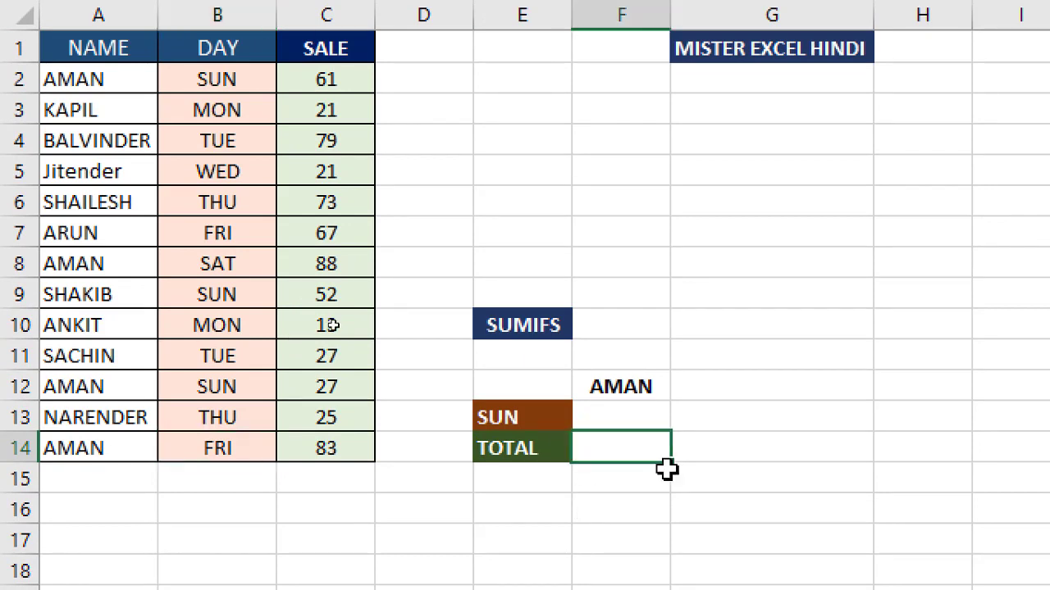
pyautogui.write('=s')
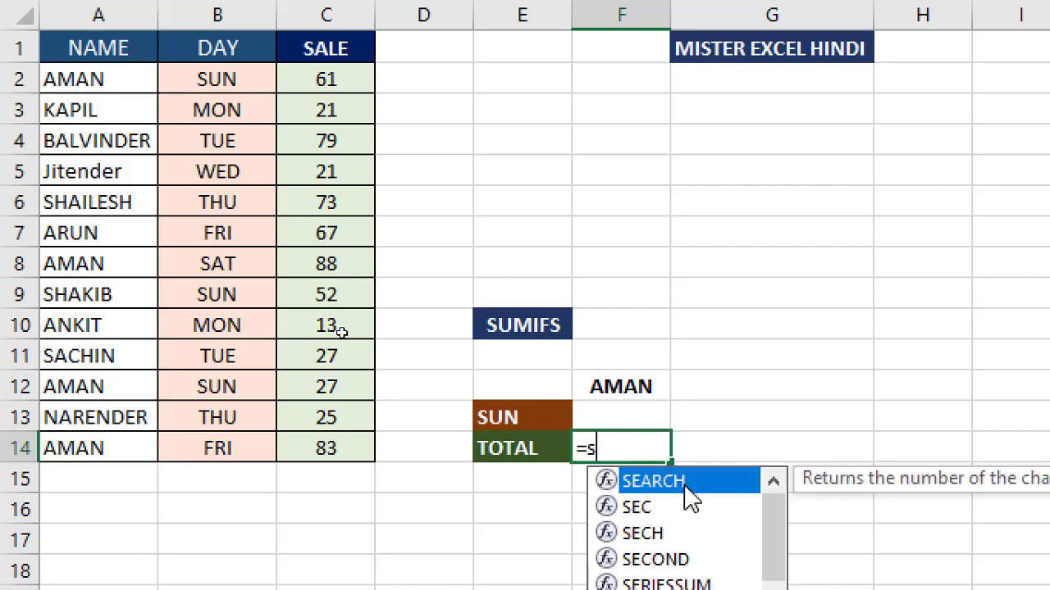
pyautogui.write('umif')
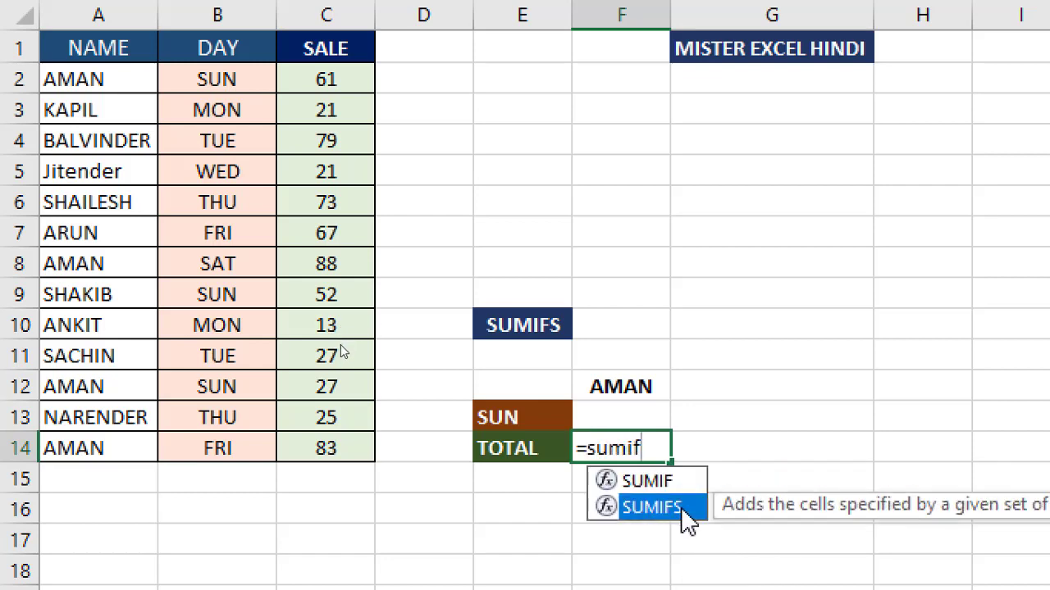
pyautogui.doubleClick(681, 508)
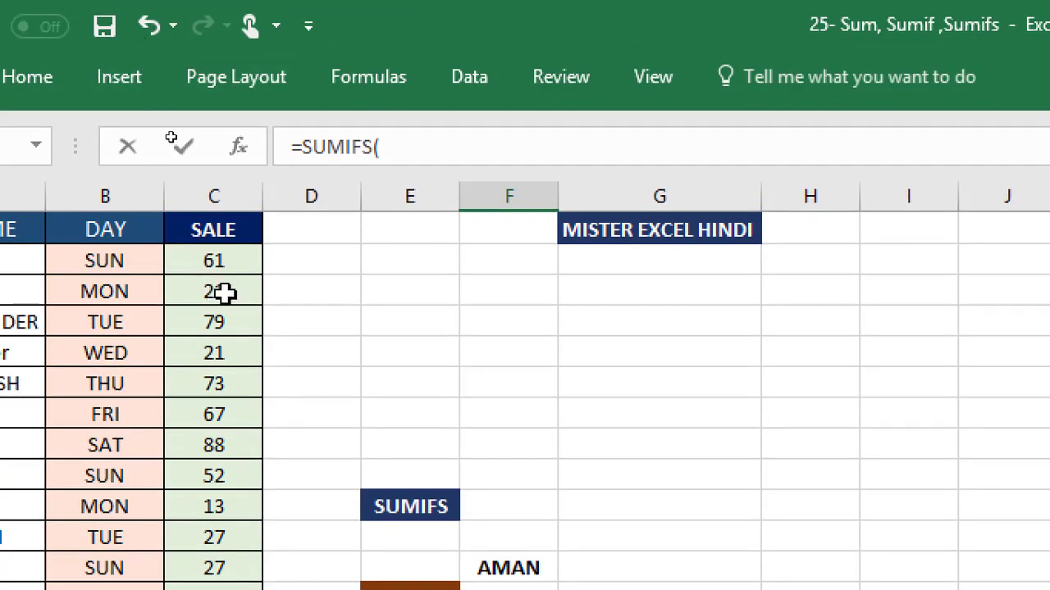
pyautogui.moveTo(229, 260); pyautogui.dragTo(213, 578)
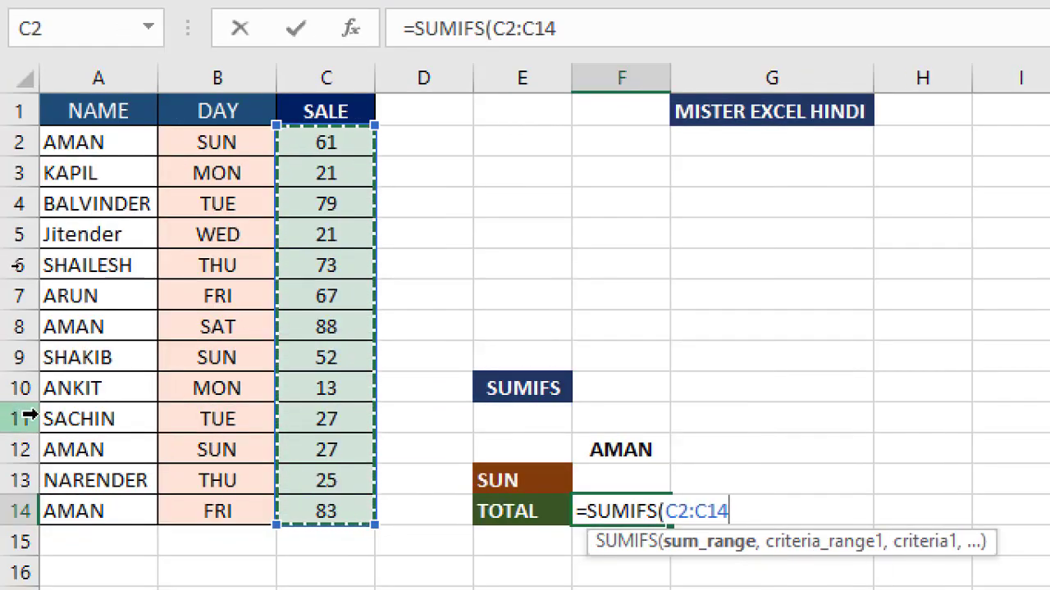
pyautogui.write(',')
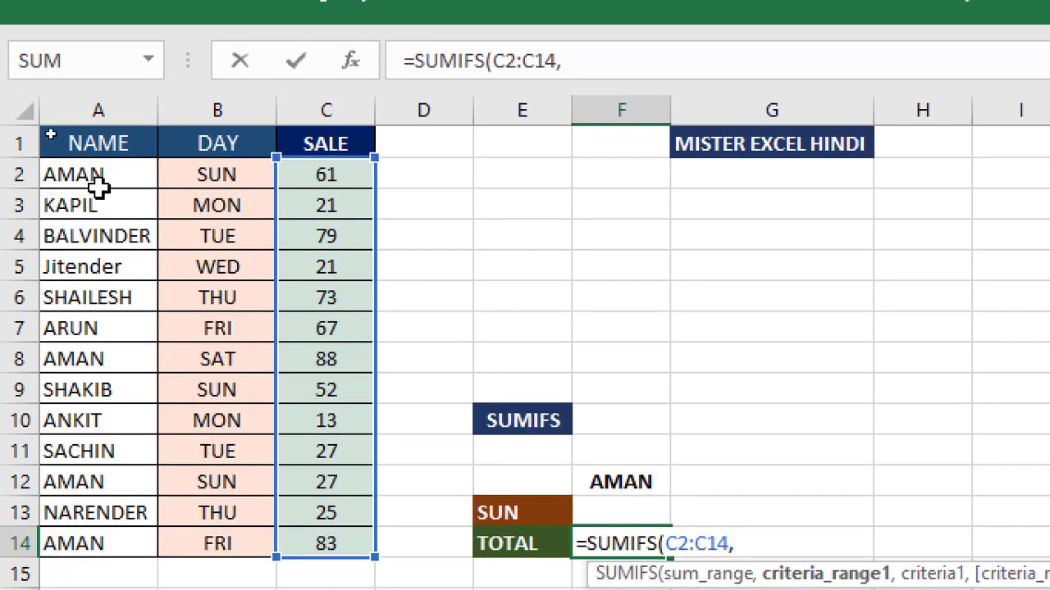
pyautogui.moveTo(94, 176); pyautogui.dragTo(88, 543)
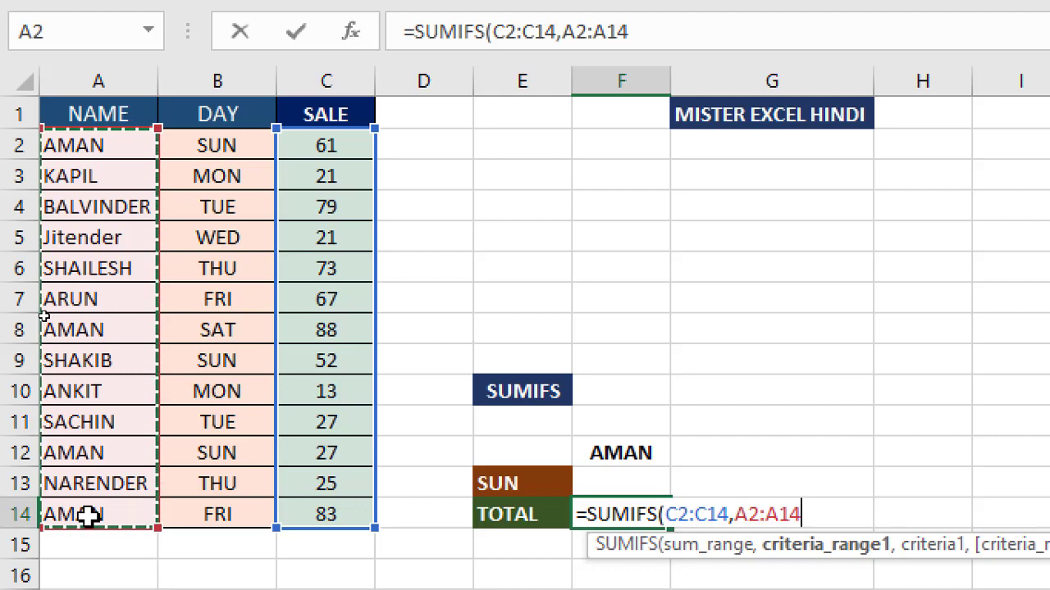
pyautogui.write(',')
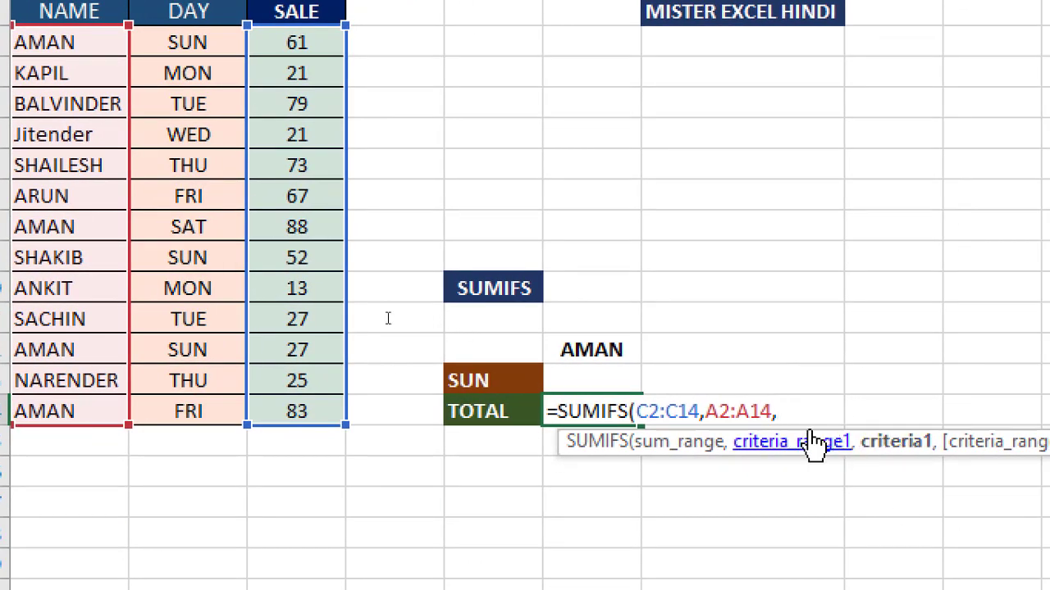
pyautogui.click(588, 345)
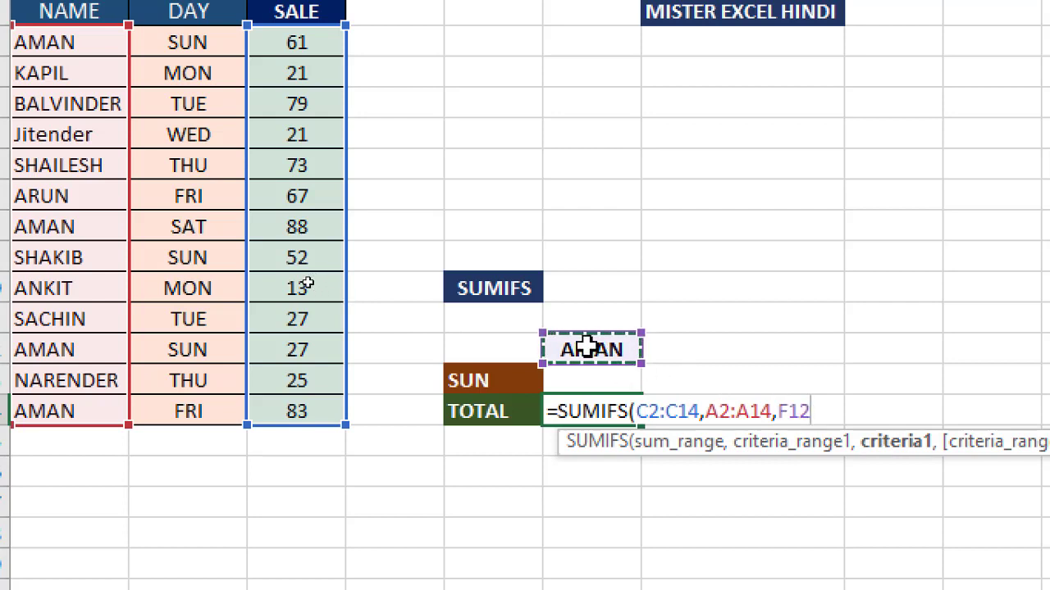
pyautogui.write(',')
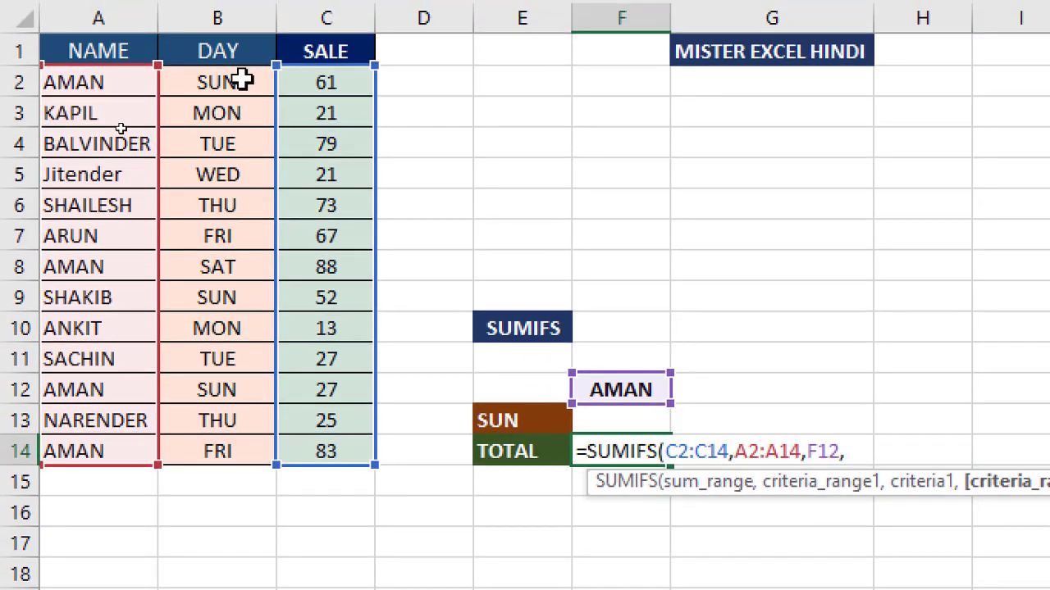
pyautogui.moveTo(242, 79); pyautogui.dragTo(233, 455)
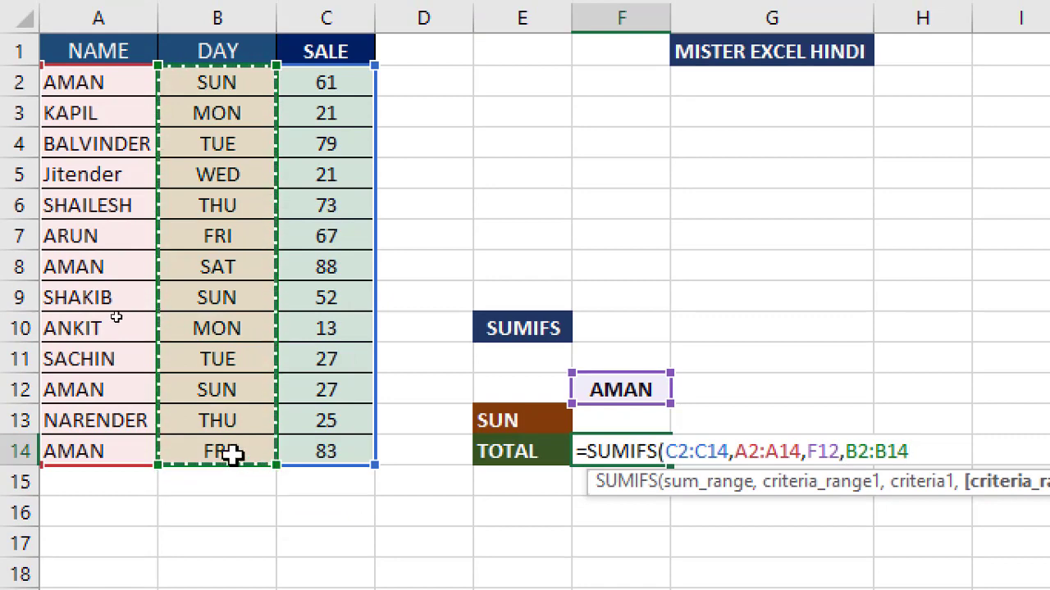
pyautogui.write(',')
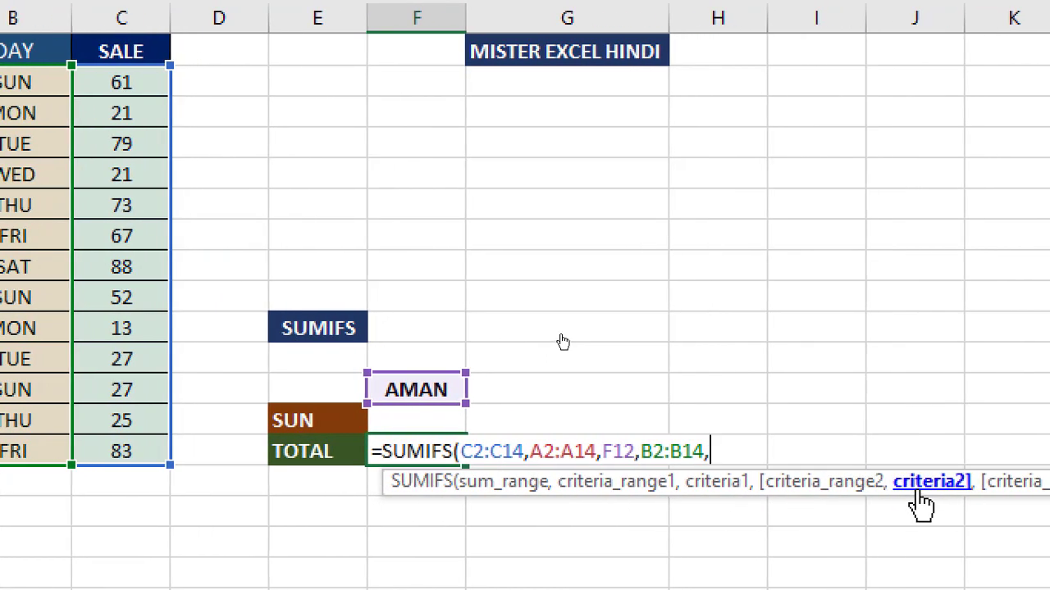
pyautogui.click(299, 422)
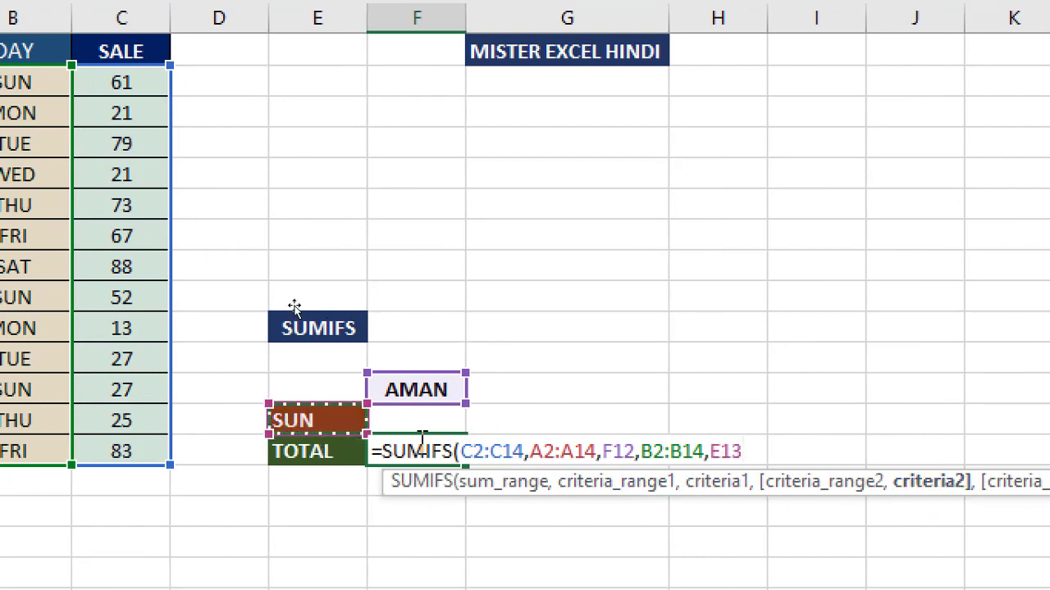
# Commit the SUMIFS formula (88), check AMAN's SUN sales 61 and 27, then clear F14
pyautogui.press('Return')
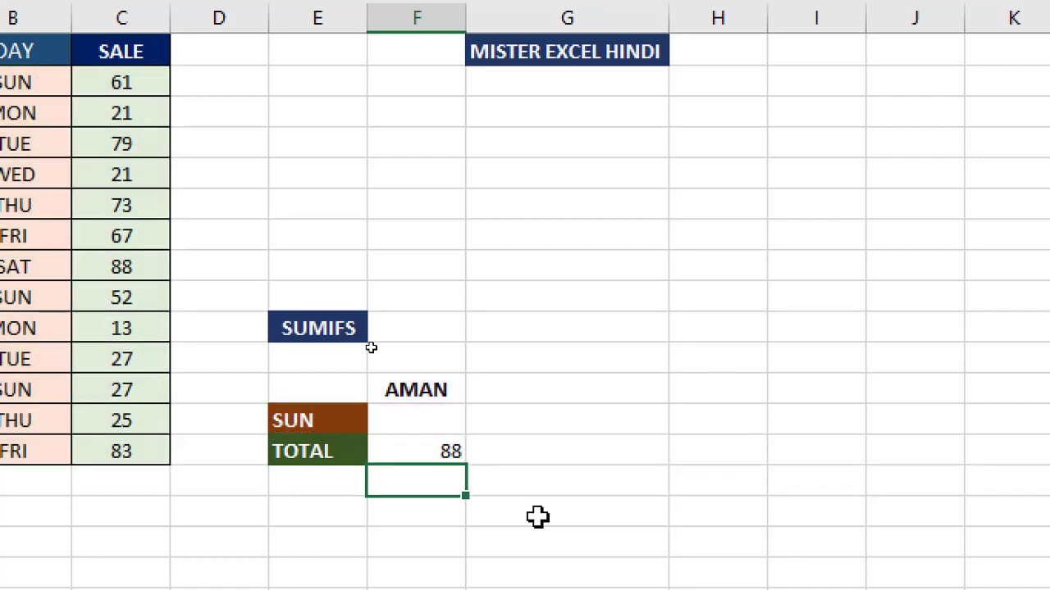
pyautogui.click(432, 455)
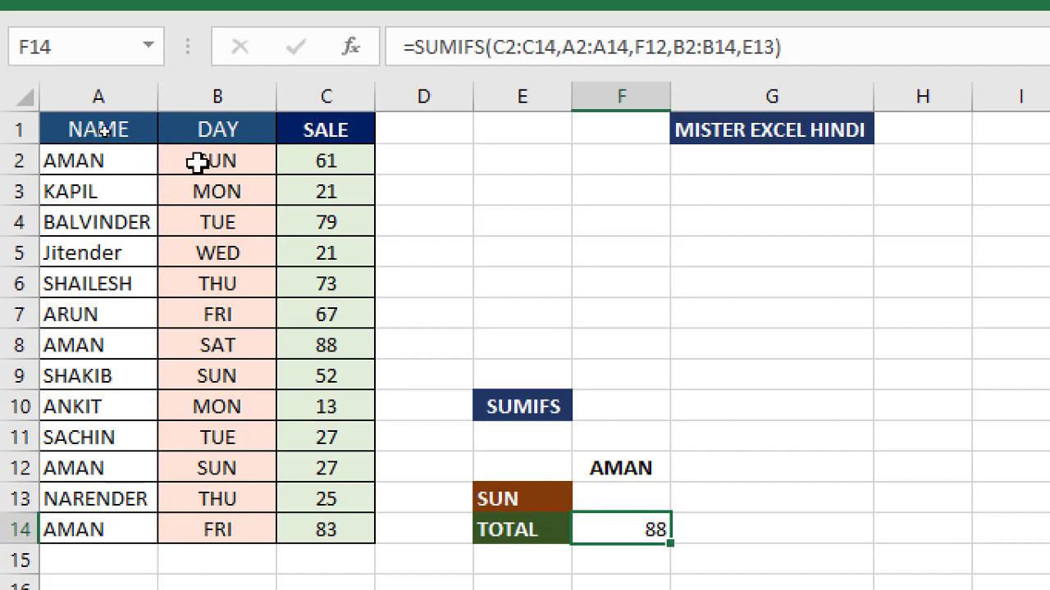
pyautogui.click(212, 84)
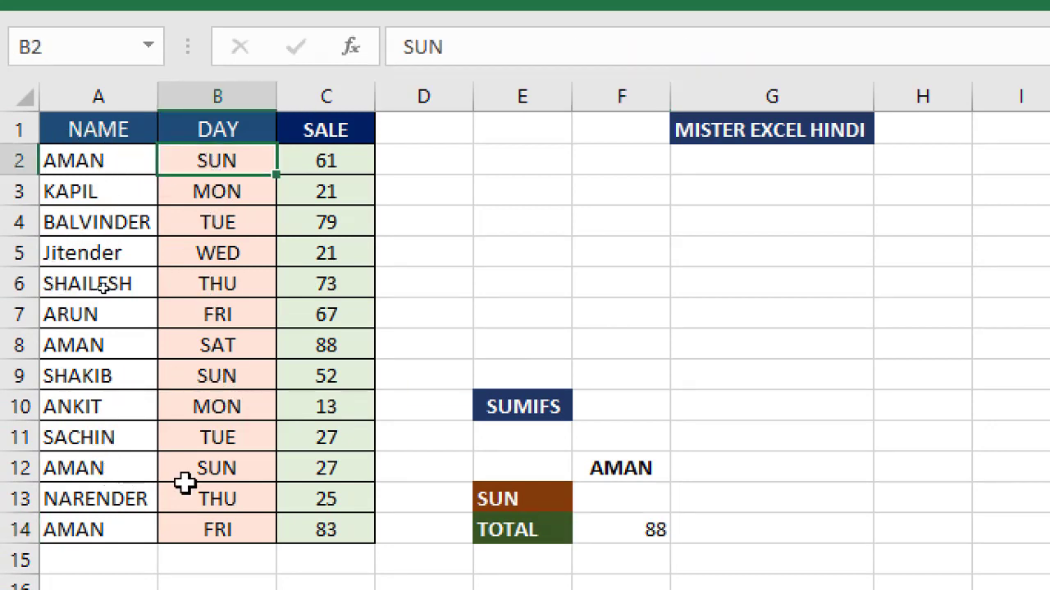
pyautogui.click(220, 473)
pyautogui.click(344, 467)
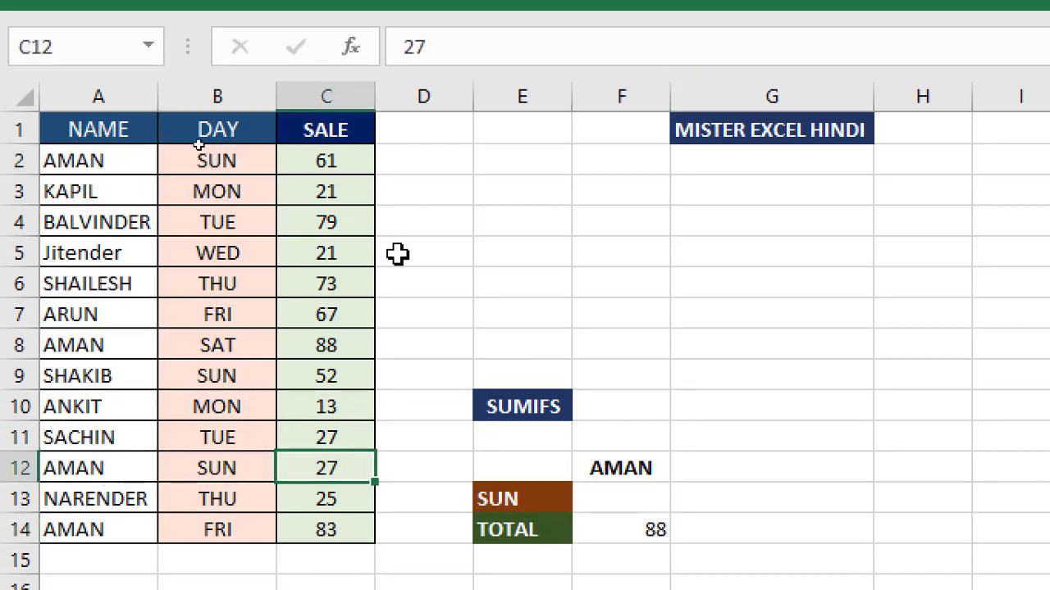
pyautogui.keyDown('ctrl'); pyautogui.click(306, 155); pyautogui.keyUp('ctrl')
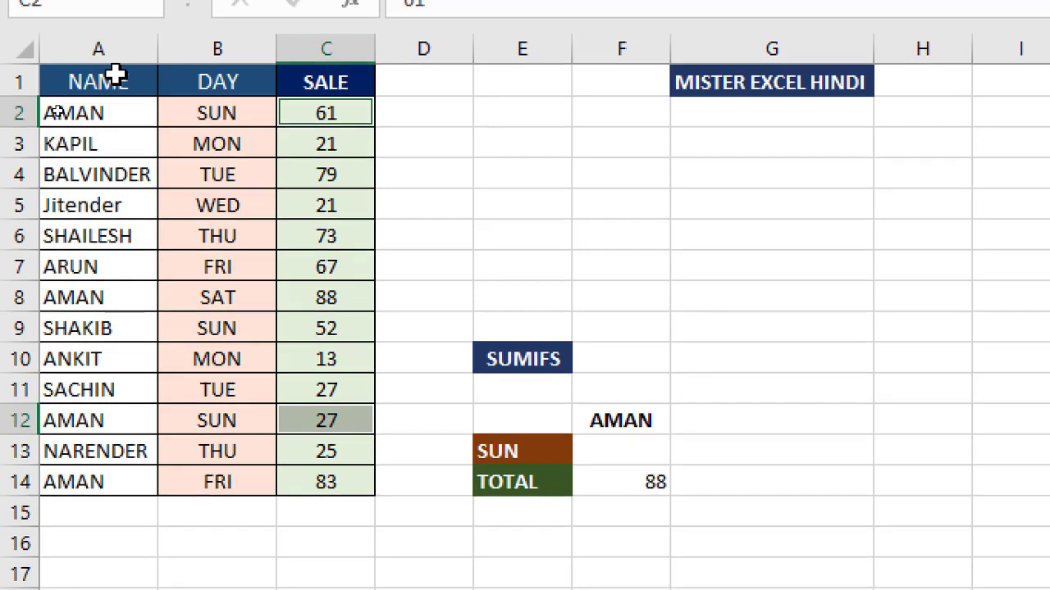
pyautogui.click(623, 482)
pyautogui.press('Delete')
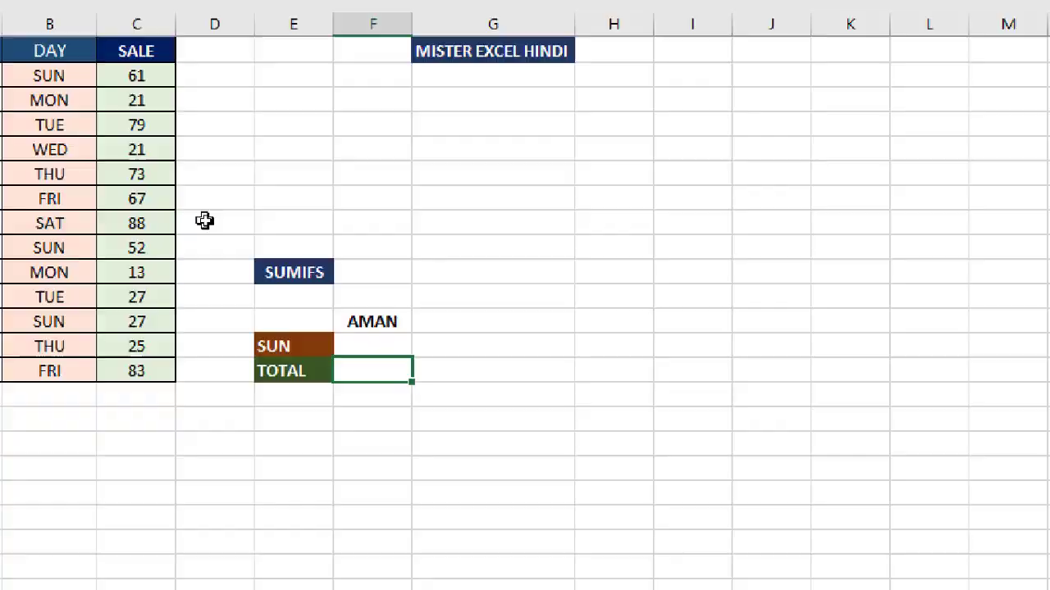
# Flip between the SUMIF and SUMIFS sheets, checking the SALE column, DAY entries and criterion F12
pyautogui.press('alt')
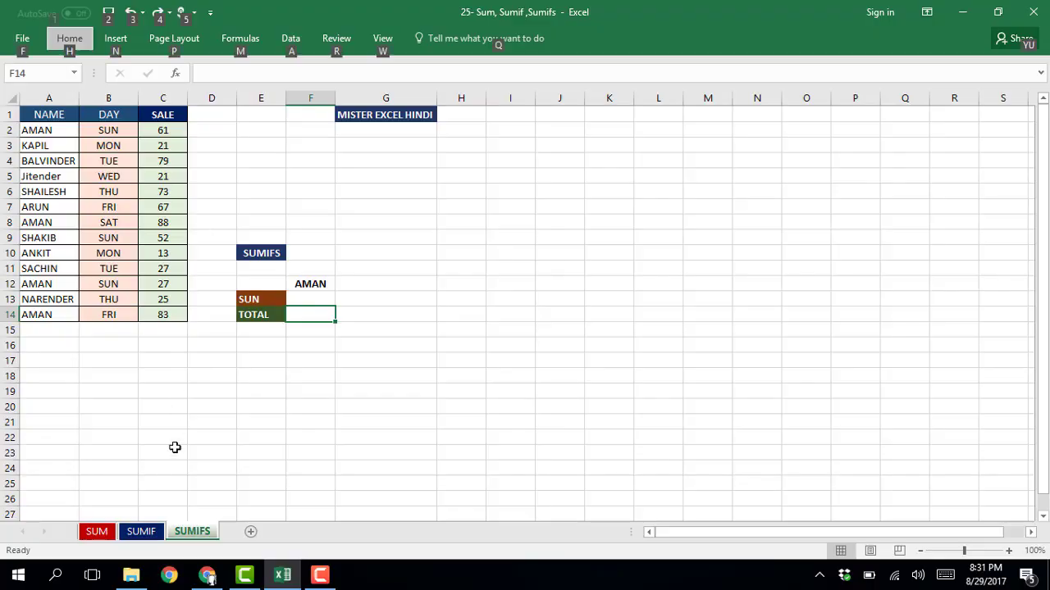
pyautogui.click(141, 533)
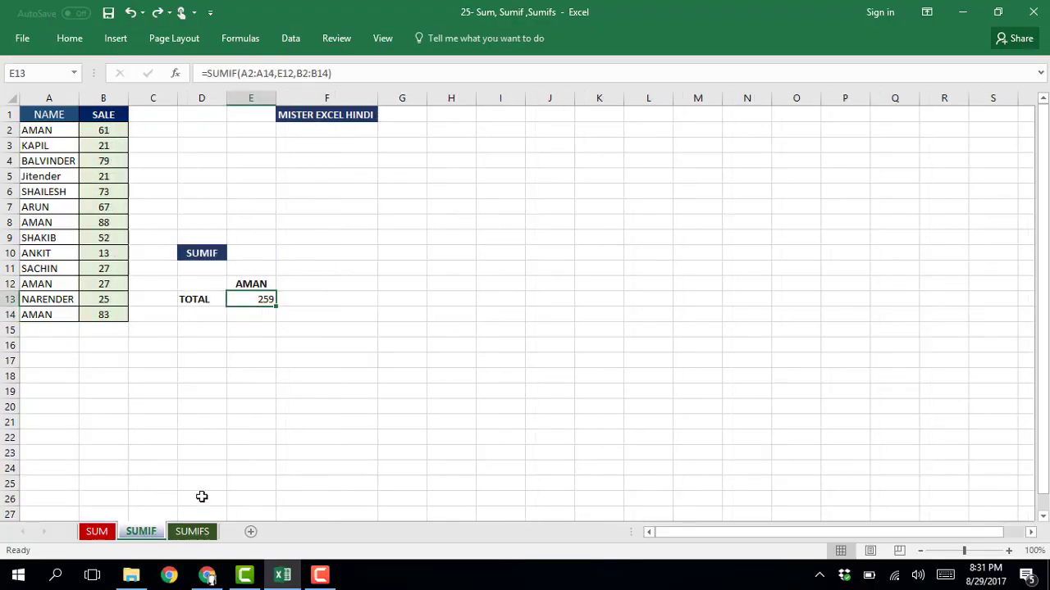
pyautogui.click(192, 533)
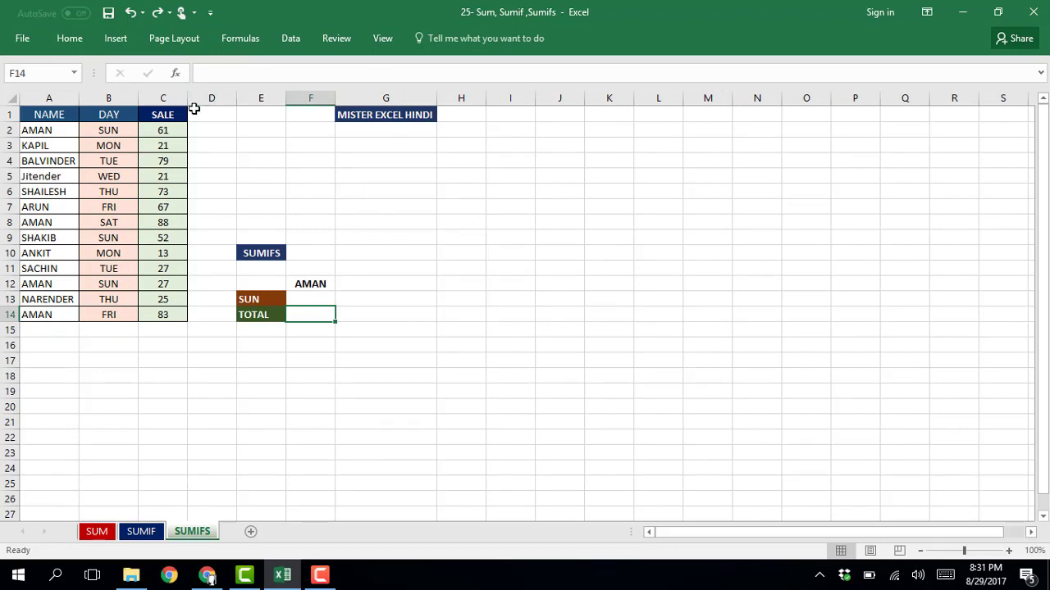
pyautogui.click(163, 97)
pyautogui.click(122, 175)
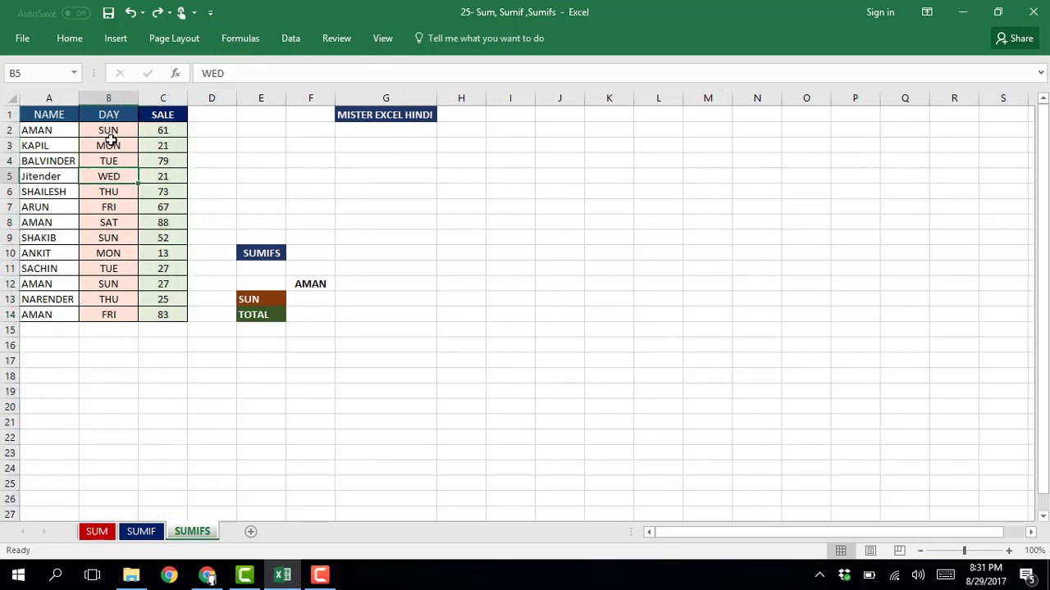
pyautogui.click(111, 133)
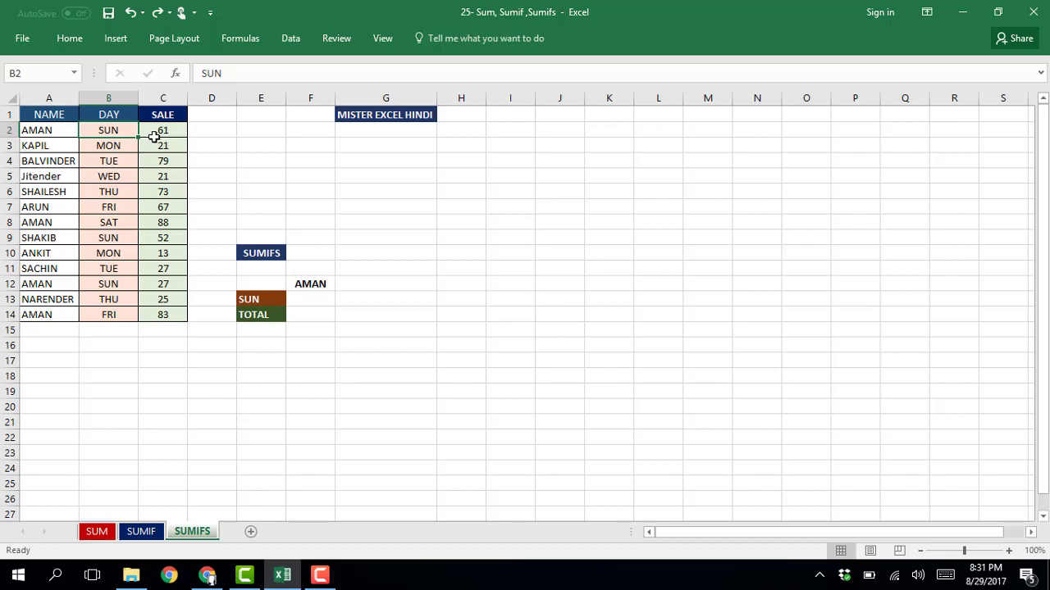
pyautogui.click(299, 287)
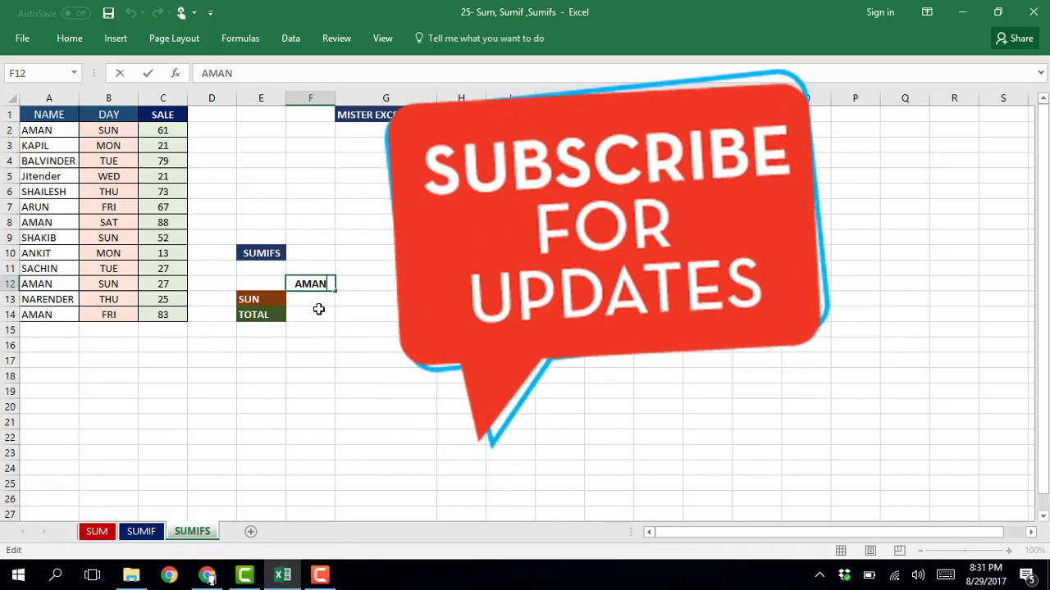
pyautogui.hotkey('ctrl', 'pageup')
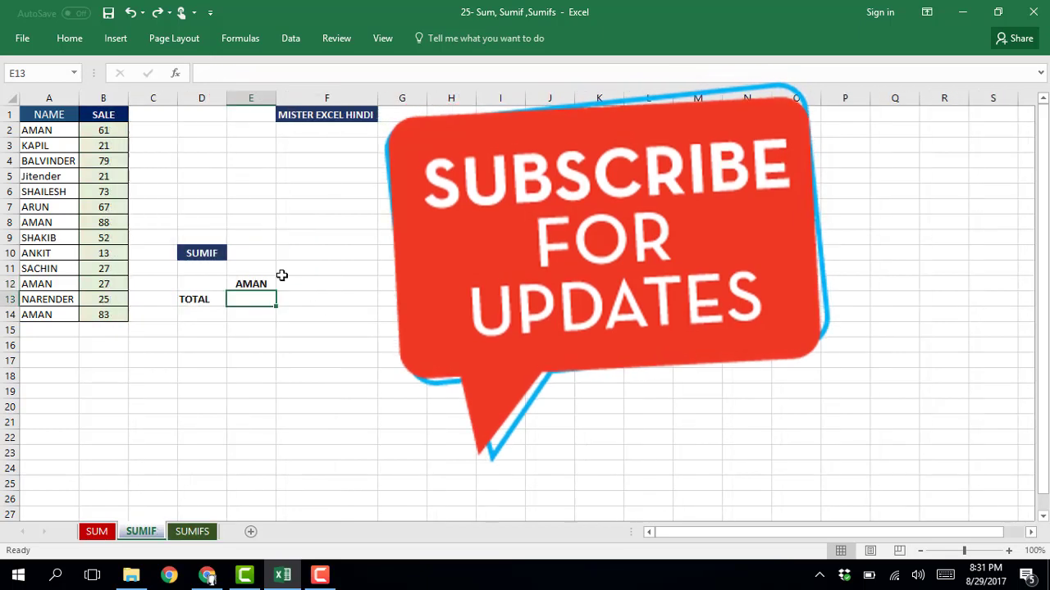
pyautogui.hotkey('ctrl', 'pagedown')
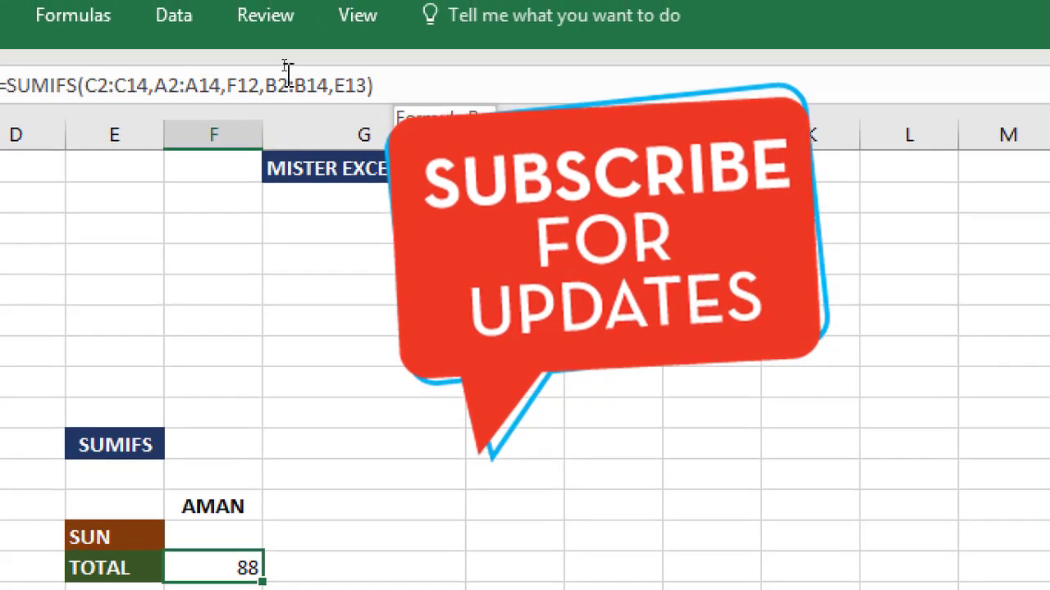
# Edit the SUMIFS formula in the formula bar, then cancel to keep the 88 result
pyautogui.click(408, 77)
pyautogui.press('BackSpace')
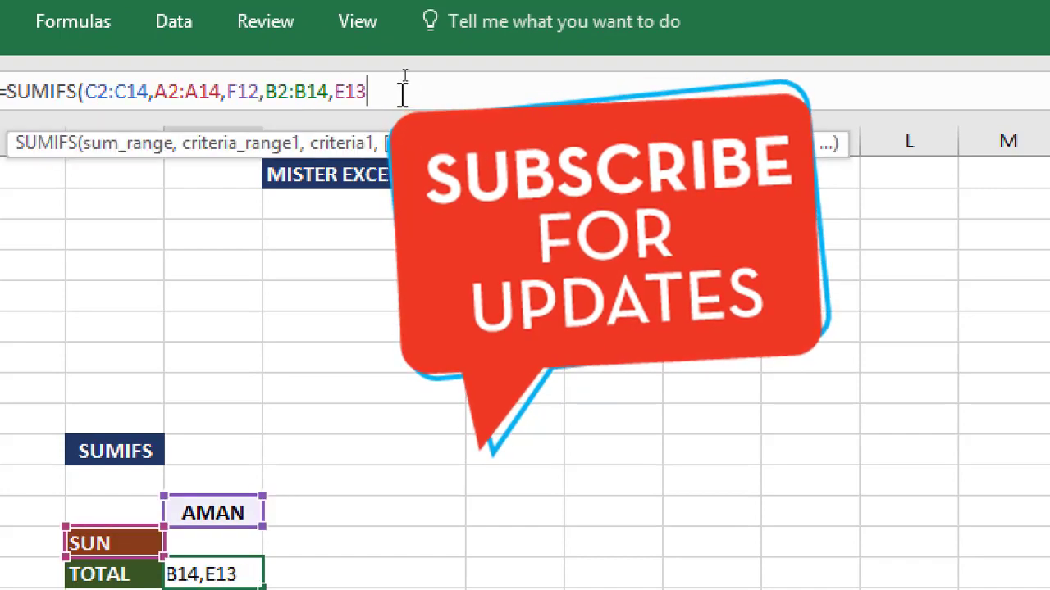
pyautogui.write(',')
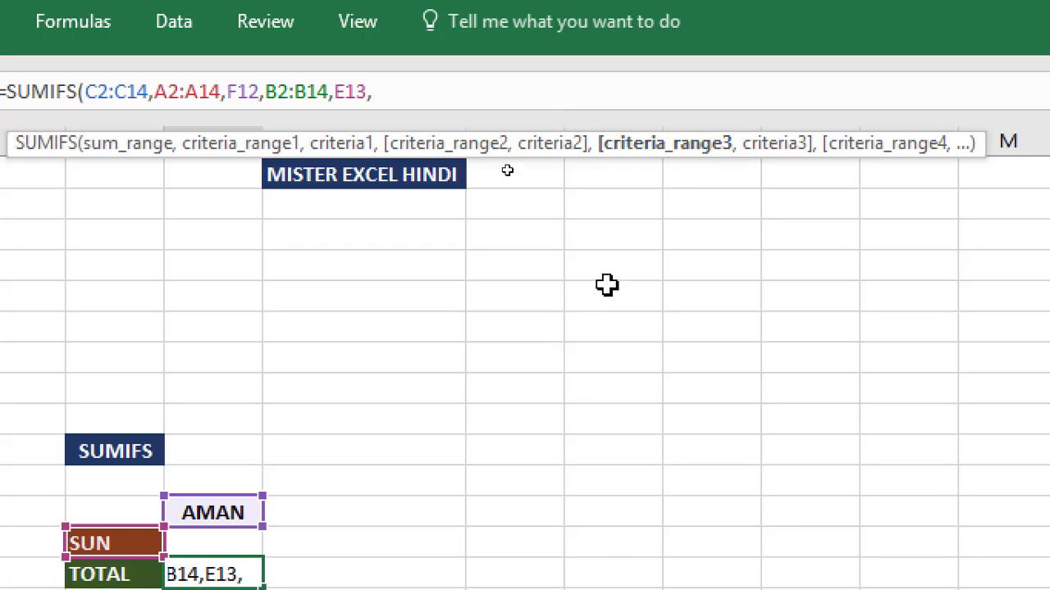
pyautogui.press('Escape')
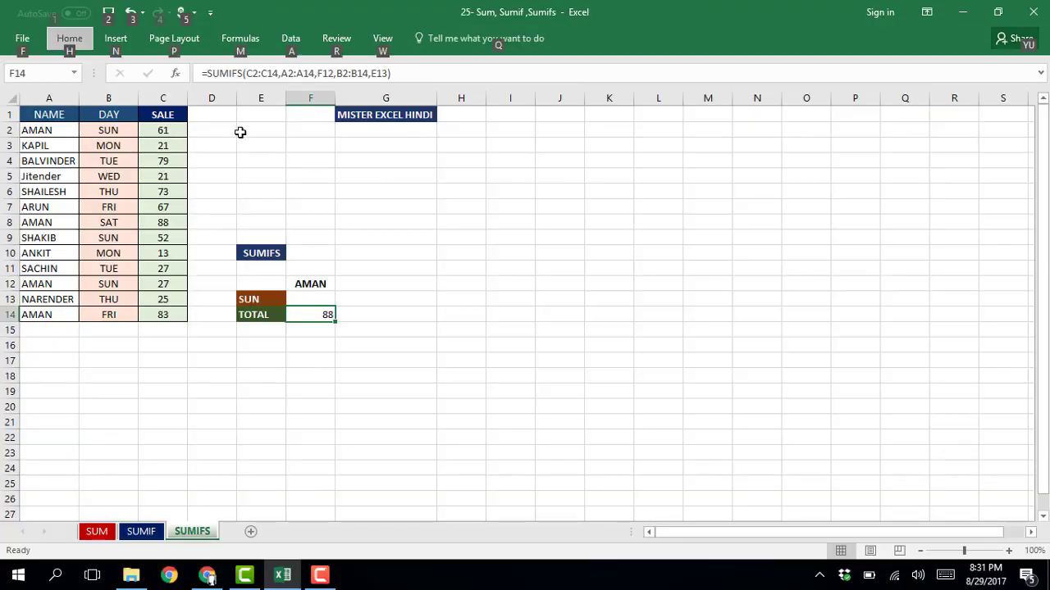
# Select empty cell H13, then go back to the SUM sheet showing its 637 total
pyautogui.click(460, 298)
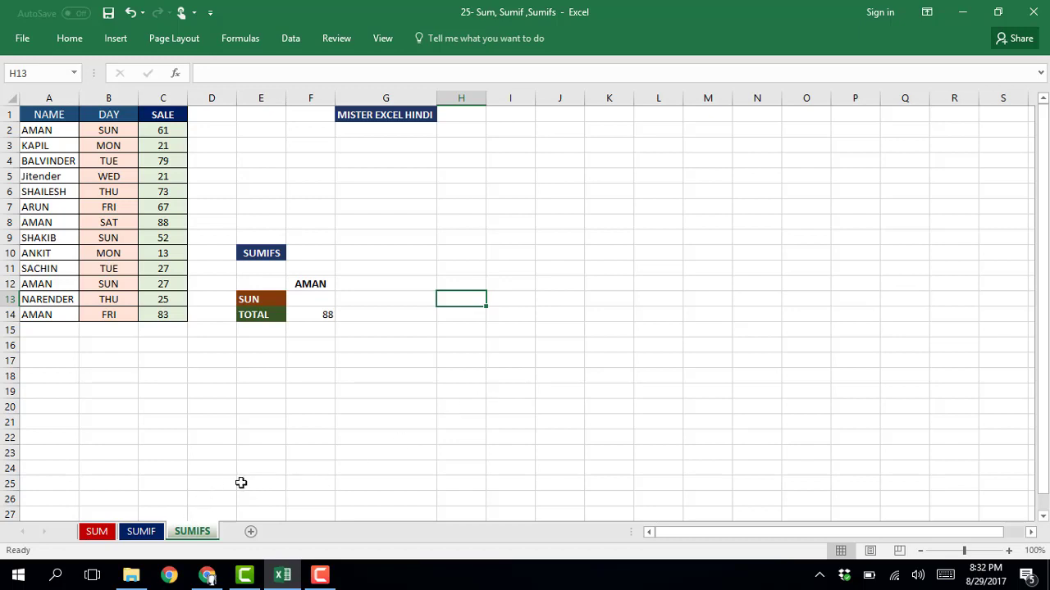
pyautogui.click(95, 532)
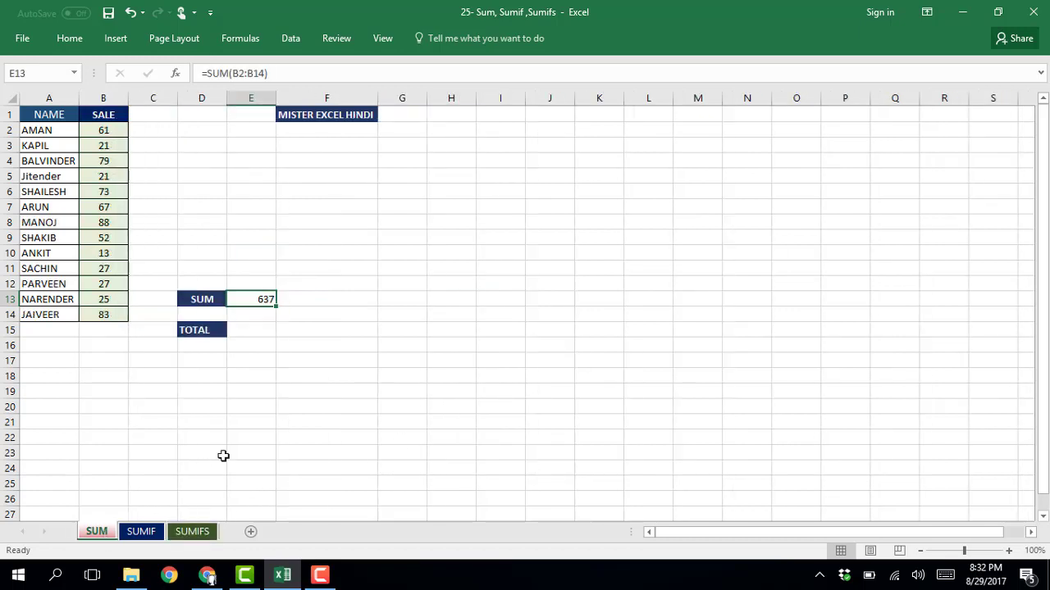
pyautogui.click(288, 435)
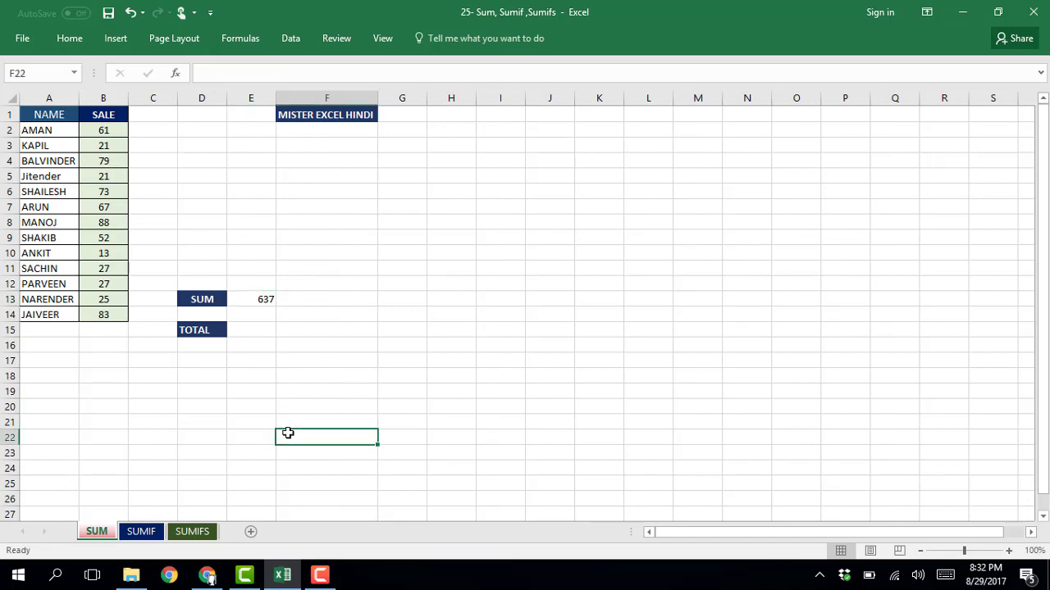